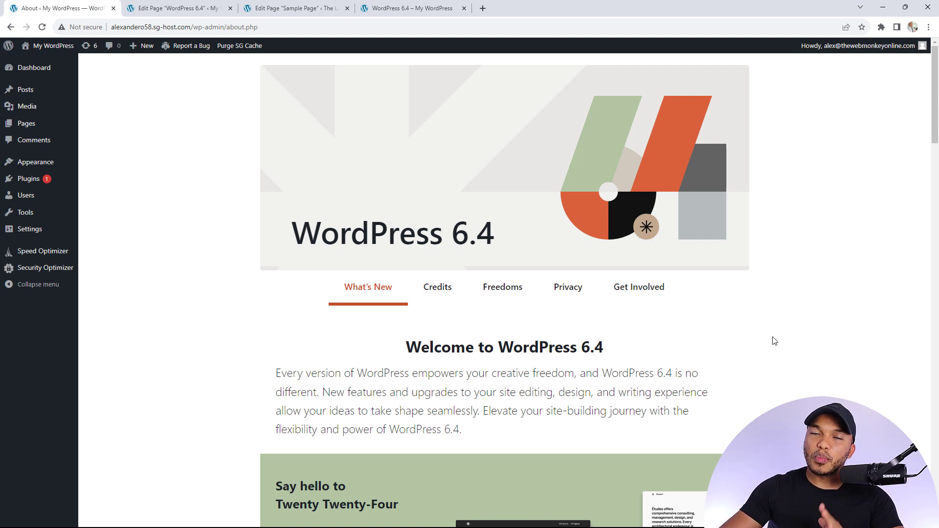
Step: View the live site homepage in a new tab, scroll through it, then close it
{"action": "scroll", "coordinate": [771, 340], "scroll_direction": "down", "scroll_amount": 3}
{"action": "scroll", "coordinate": [764, 323], "scroll_direction": "down", "scroll_amount": 1}
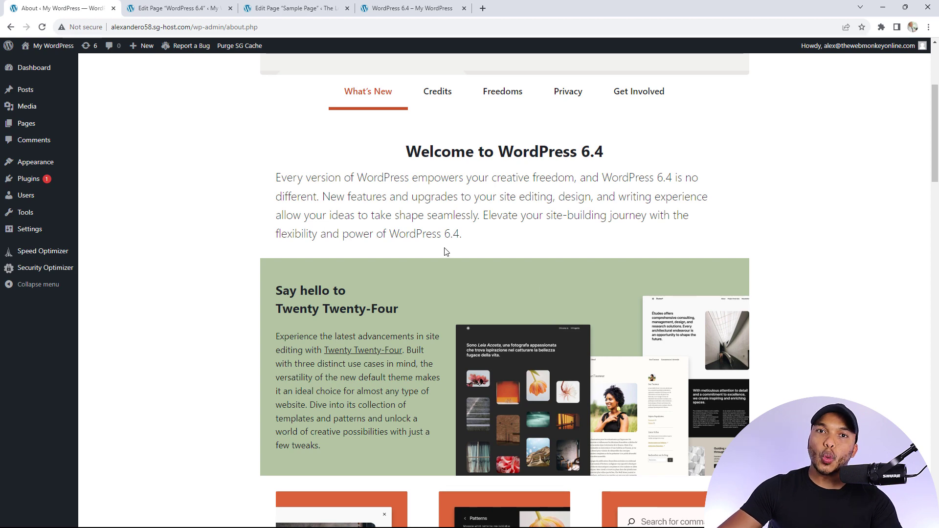
{"action": "right_click", "coordinate": [52, 46]}
{"action": "left_click", "coordinate": [64, 53]}
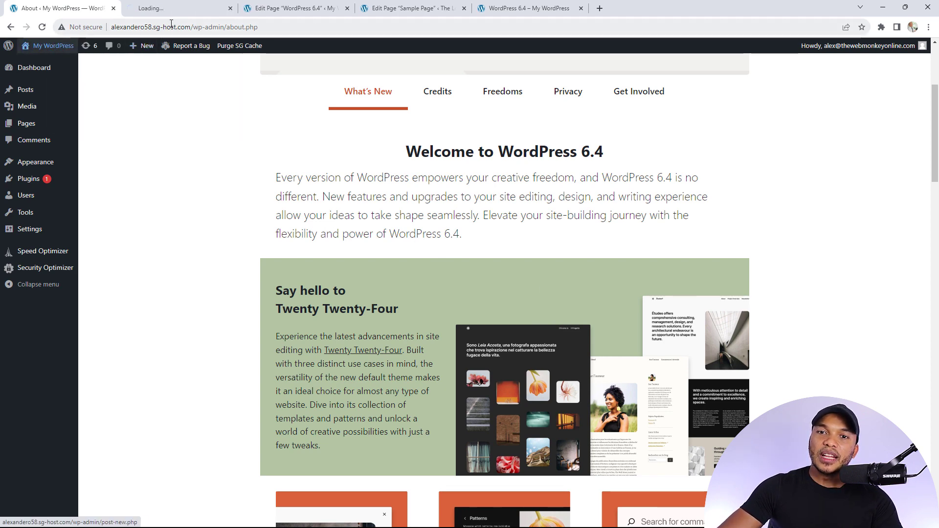
{"action": "left_click", "coordinate": [172, 8]}
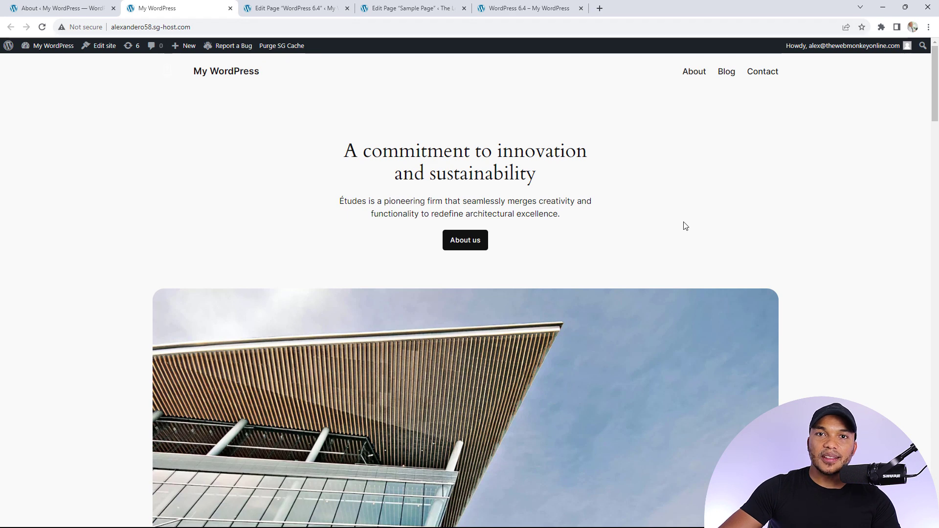
{"action": "scroll", "coordinate": [912, 275], "scroll_direction": "down", "scroll_amount": 2}
{"action": "scroll", "coordinate": [912, 276], "scroll_direction": "down", "scroll_amount": 7}
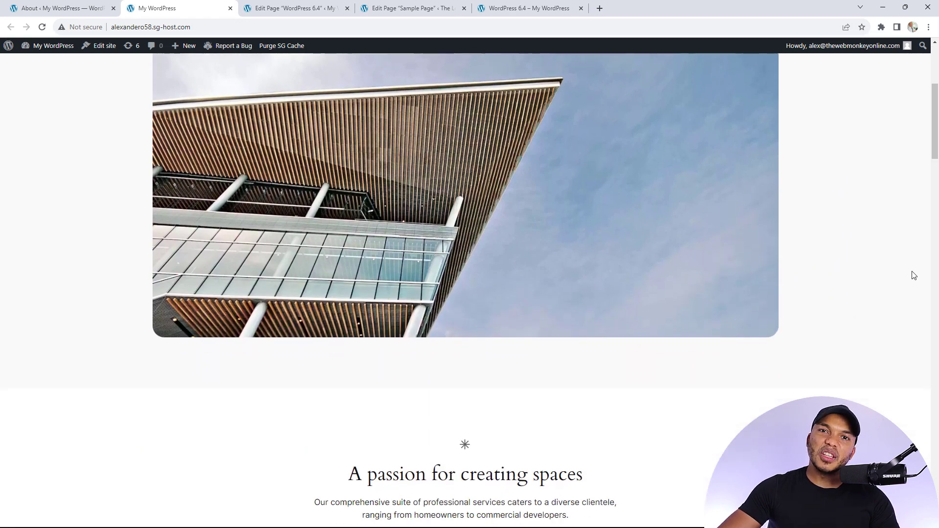
{"action": "scroll", "coordinate": [913, 275], "scroll_direction": "down", "scroll_amount": 3}
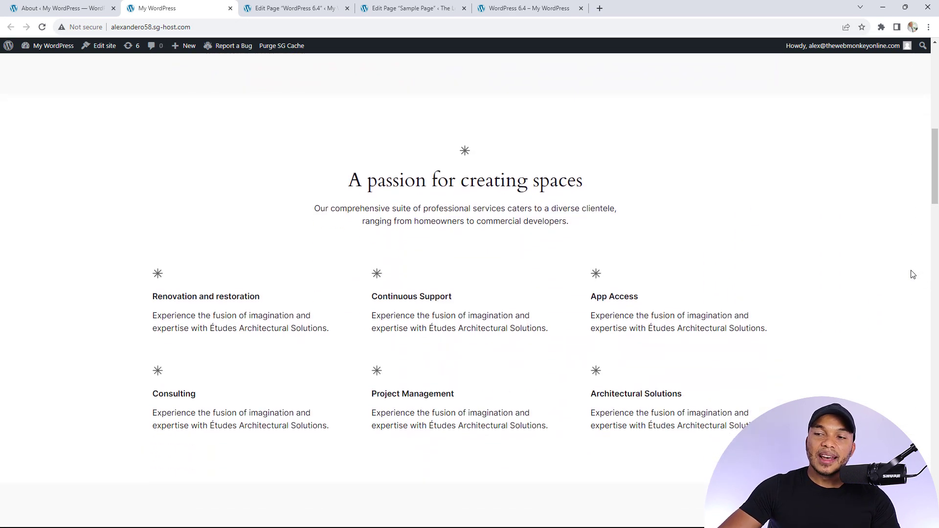
{"action": "scroll", "coordinate": [913, 275], "scroll_direction": "up", "scroll_amount": 2}
{"action": "scroll", "coordinate": [913, 276], "scroll_direction": "up", "scroll_amount": 4}
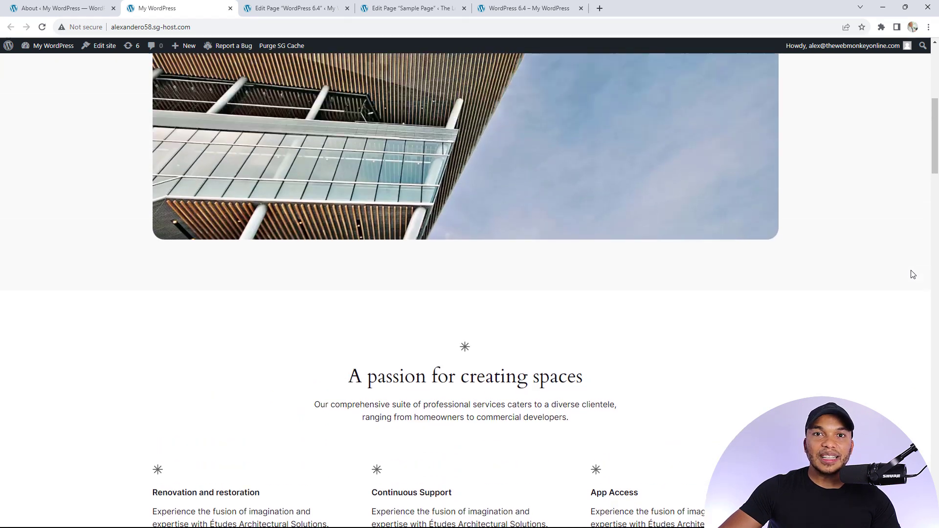
{"action": "scroll", "coordinate": [913, 276], "scroll_direction": "up", "scroll_amount": 1}
{"action": "scroll", "coordinate": [913, 275], "scroll_direction": "up", "scroll_amount": 6}
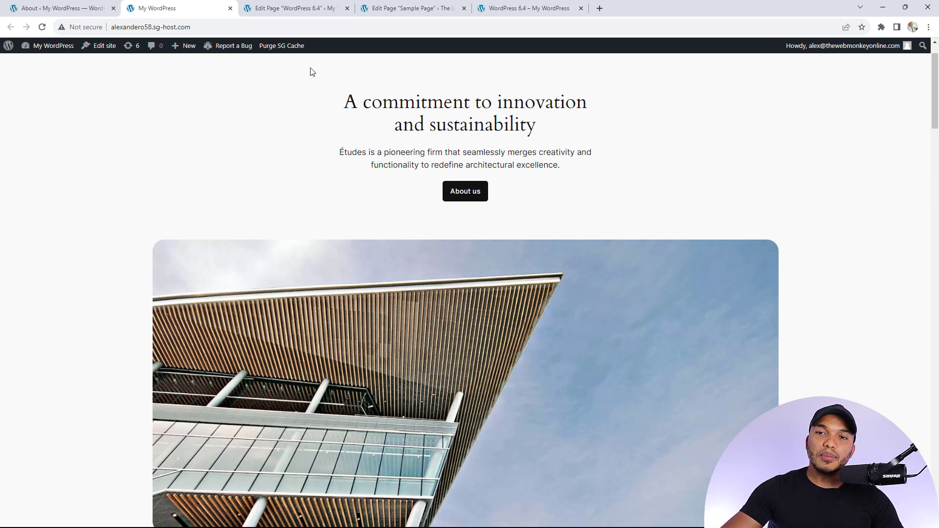
{"action": "left_click", "coordinate": [231, 9]}
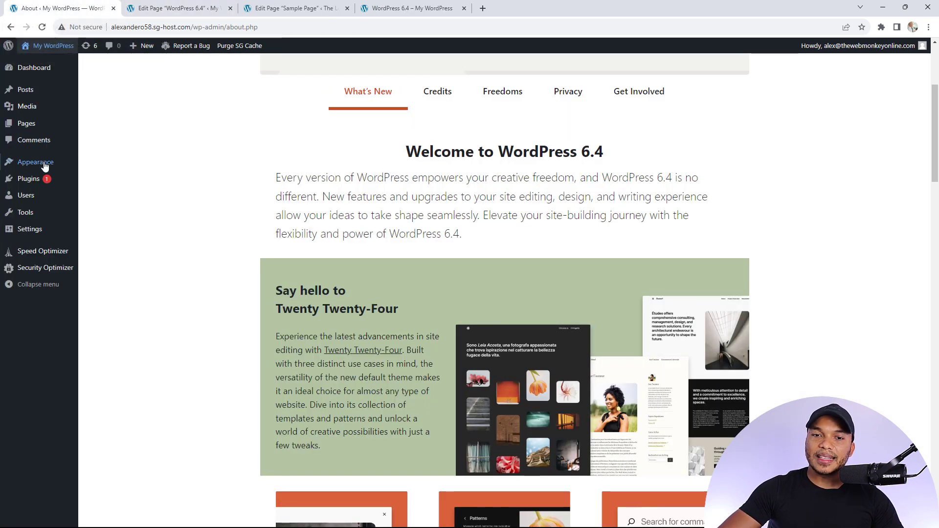
Step: In the Site Editor, open the Patterns library and filter it to the About category
{"action": "mouse_move", "coordinate": [47, 162]}
{"action": "left_click", "coordinate": [100, 182]}
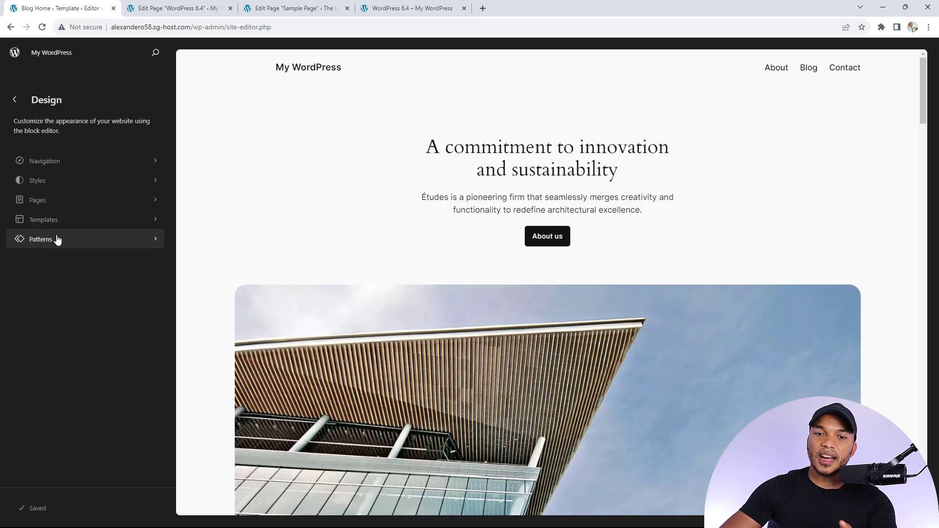
{"action": "left_click", "coordinate": [57, 239]}
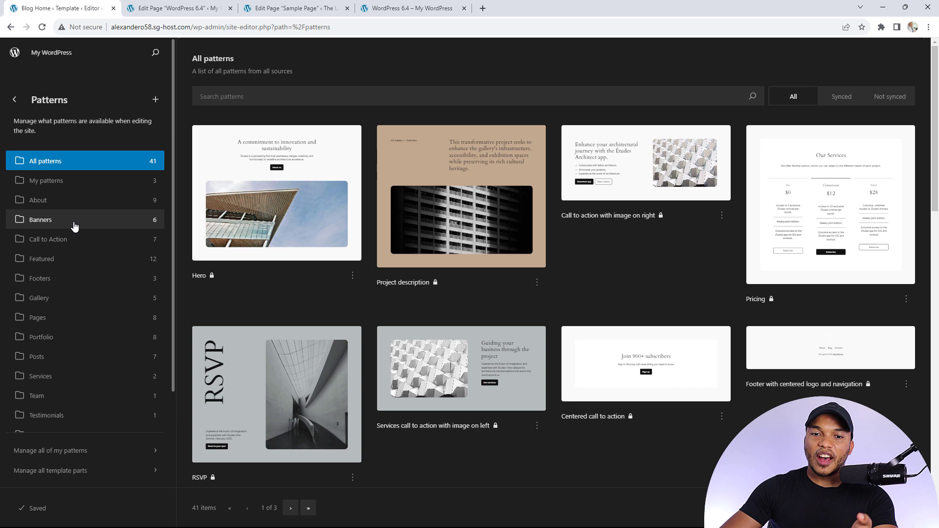
{"action": "scroll", "coordinate": [73, 225], "scroll_direction": "down", "scroll_amount": 1}
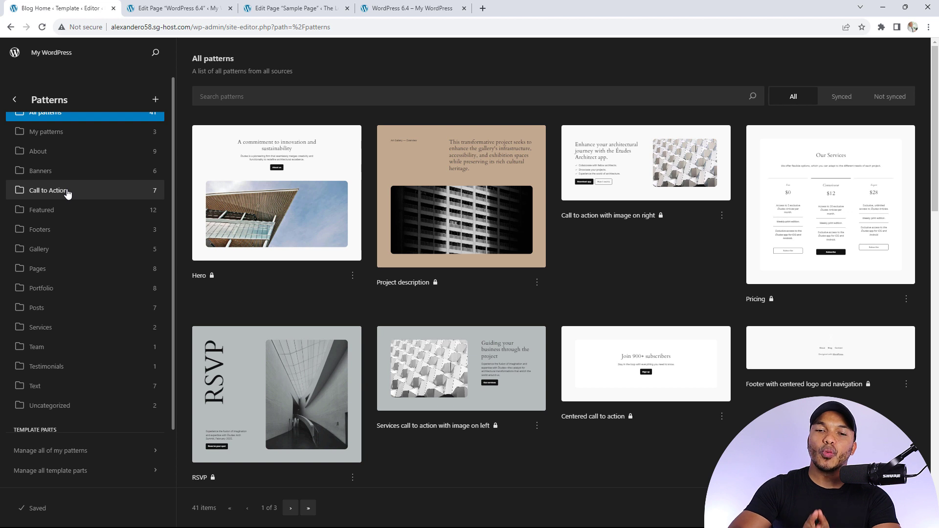
{"action": "left_click", "coordinate": [55, 162]}
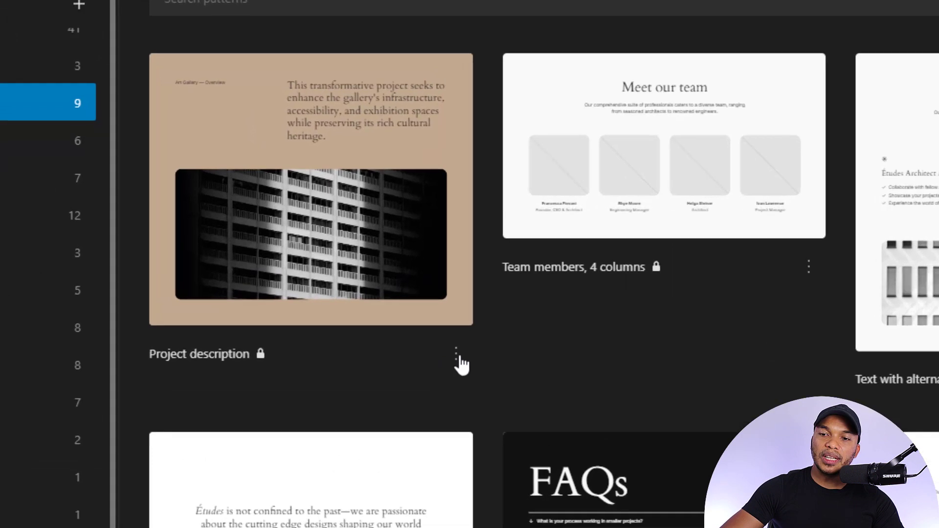
Step: Duplicate the Project description pattern and open the copy for editing
{"action": "left_click", "coordinate": [352, 282]}
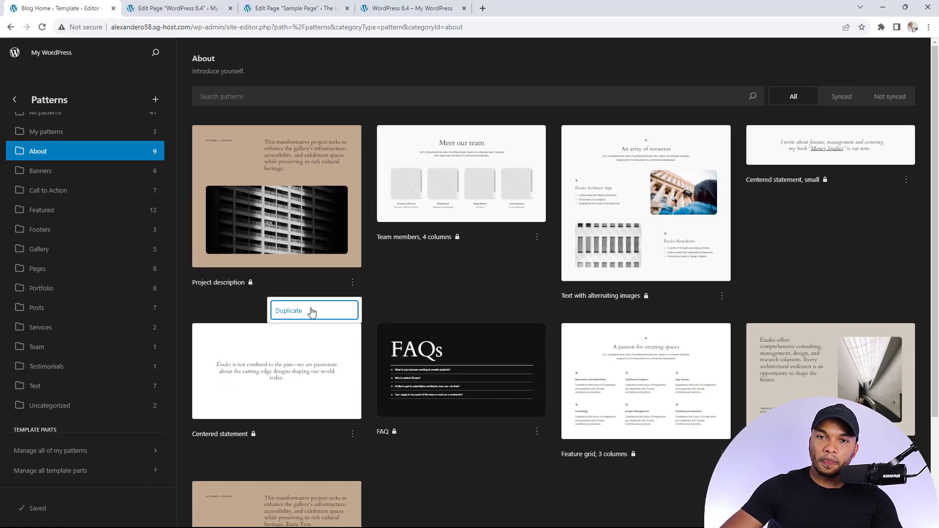
{"action": "left_click", "coordinate": [379, 411]}
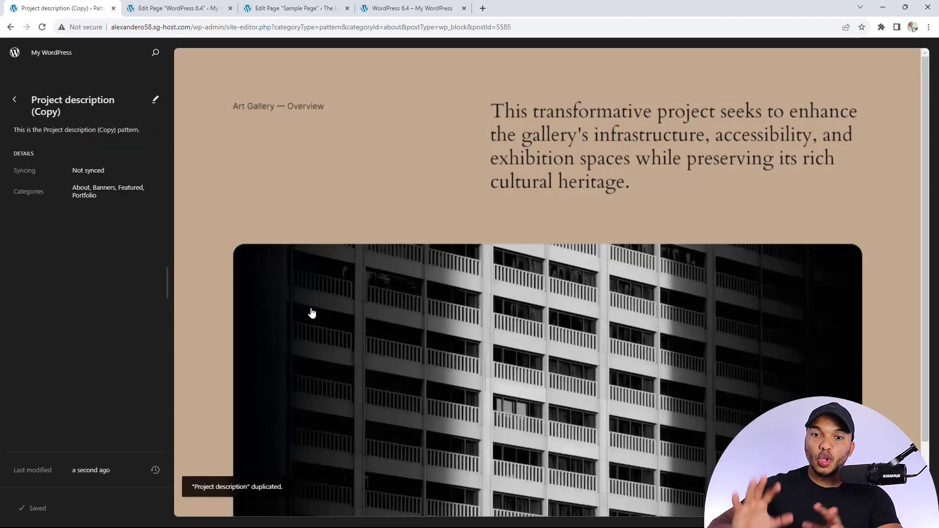
{"action": "left_click", "coordinate": [155, 99]}
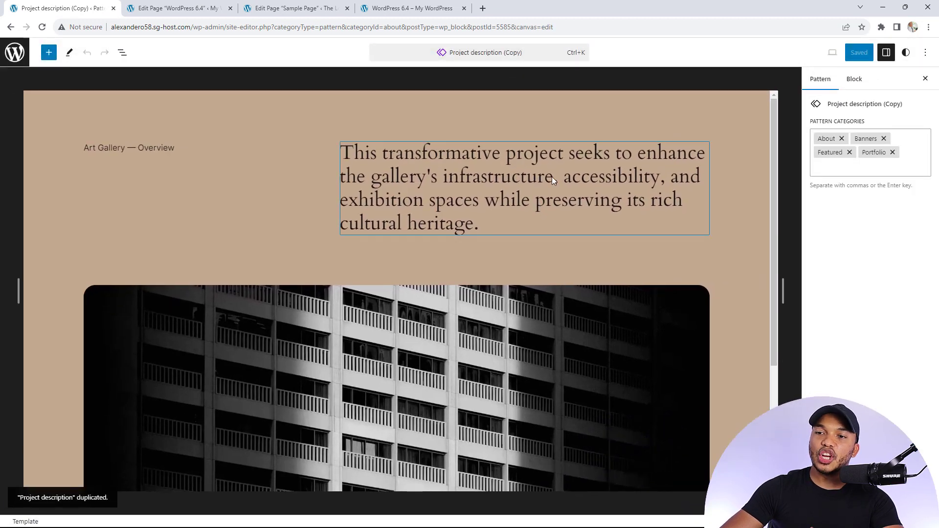
Step: Append 'Extra text' after 'heritage.' in the main paragraph and save the pattern
{"action": "left_click", "coordinate": [495, 225]}
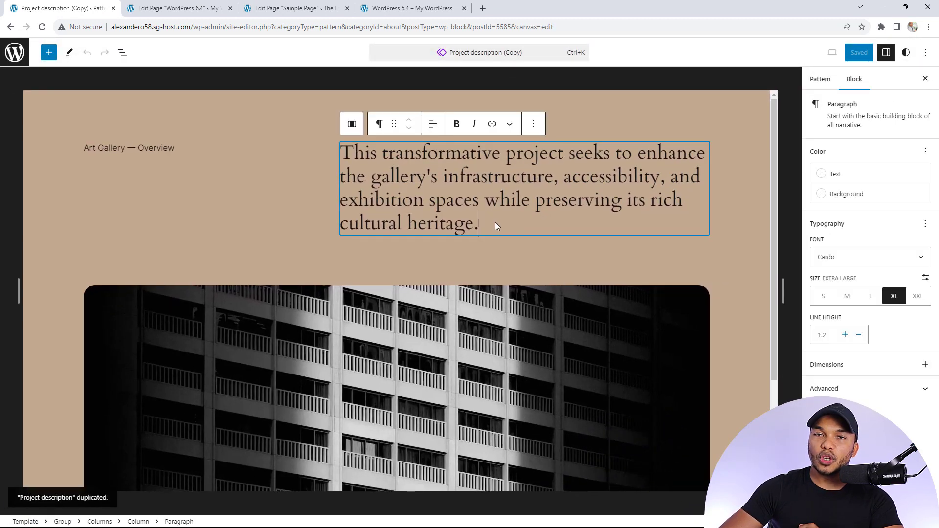
{"action": "type", "text": "E"}
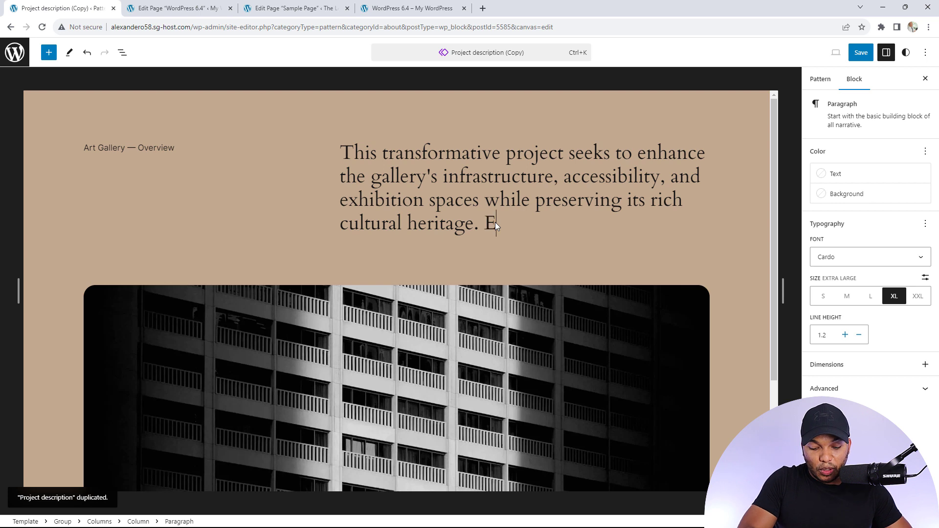
{"action": "type", "text": "xtra test"}
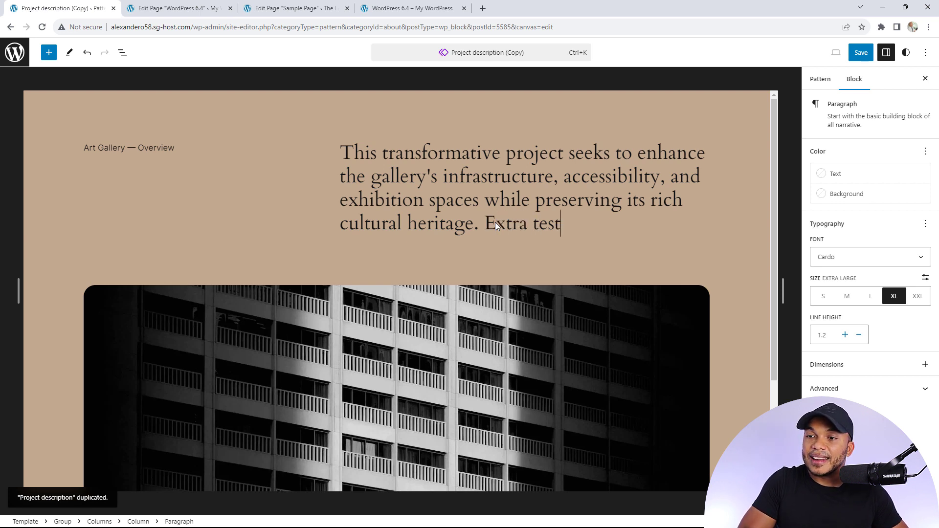
{"action": "key", "text": "BackSpace"}
{"action": "key", "text": "BackSpace"}
{"action": "type", "text": "xt"}
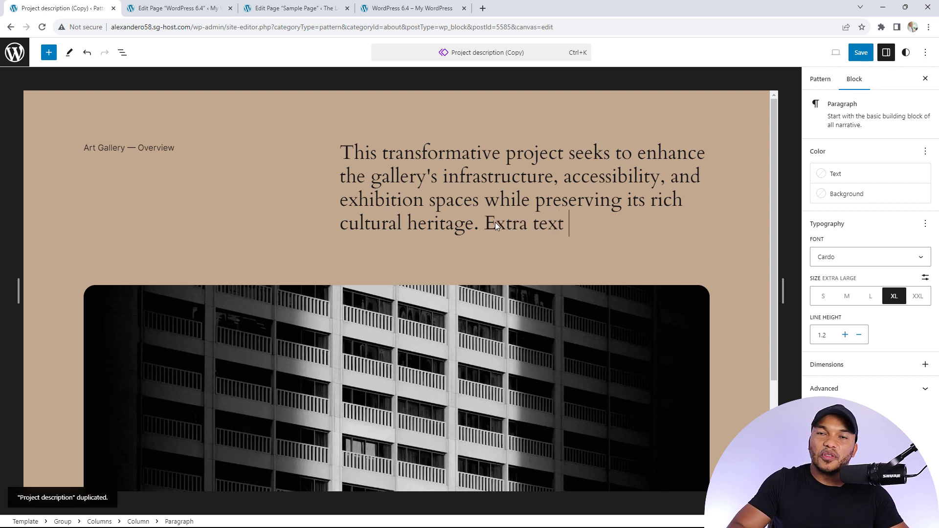
{"action": "left_click", "coordinate": [867, 55]}
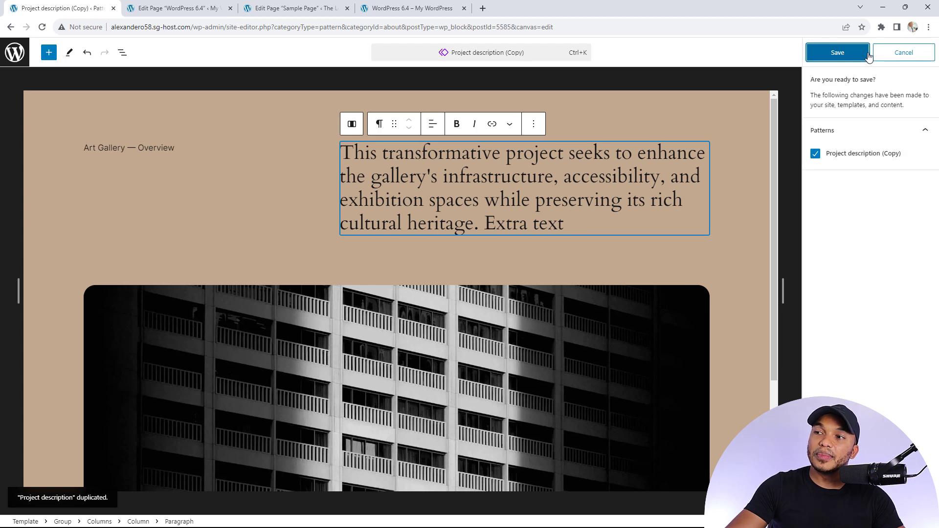
{"action": "left_click", "coordinate": [851, 54]}
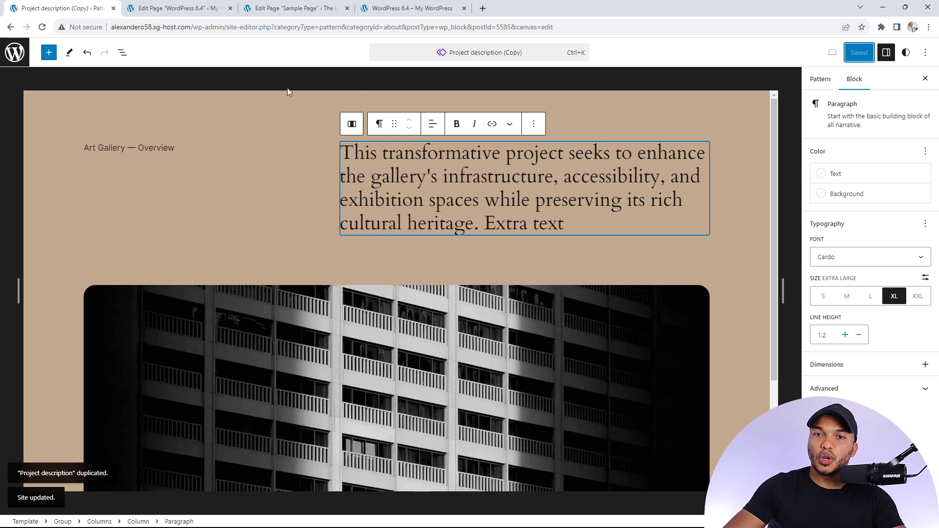
Step: Open the admin dashboard in a new tab and start a new blank page
{"action": "right_click", "coordinate": [17, 55]}
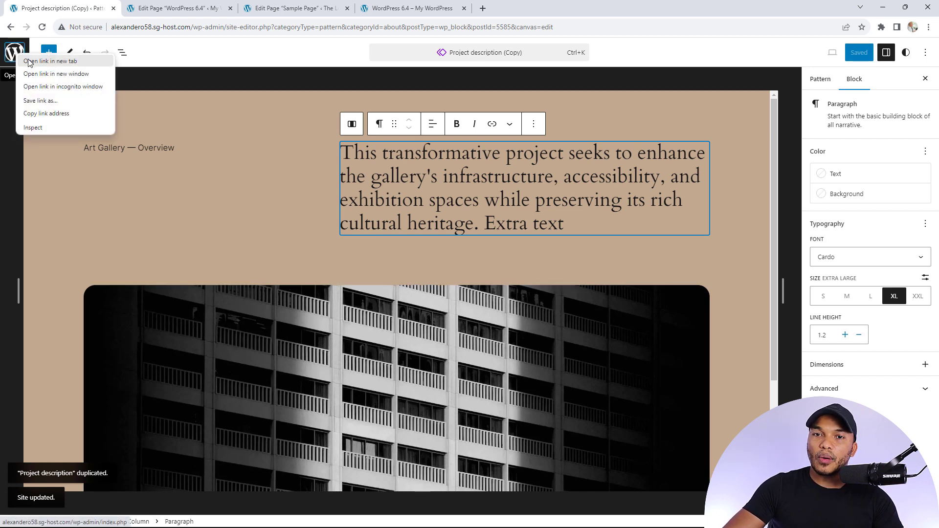
{"action": "left_click", "coordinate": [29, 61]}
{"action": "left_click", "coordinate": [181, 8]}
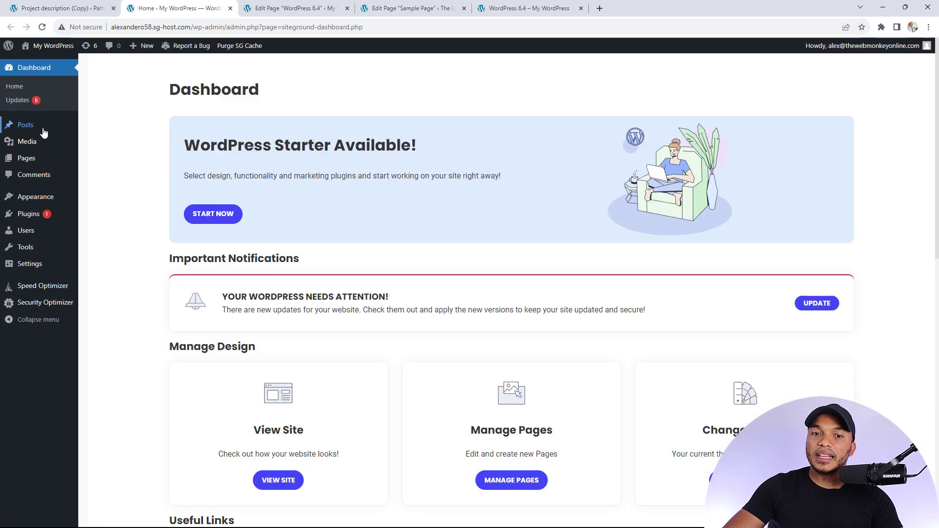
{"action": "mouse_move", "coordinate": [27, 158]}
{"action": "left_click", "coordinate": [101, 173]}
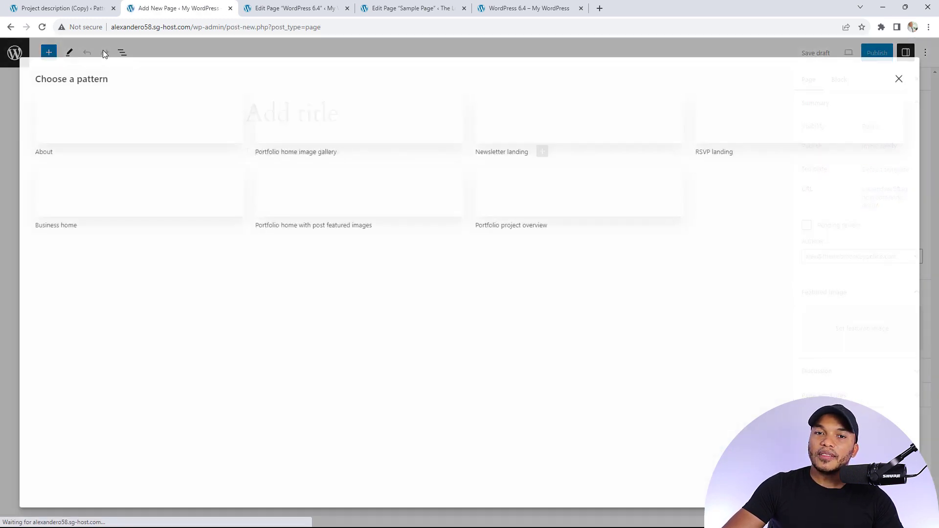
{"action": "left_click", "coordinate": [902, 82]}
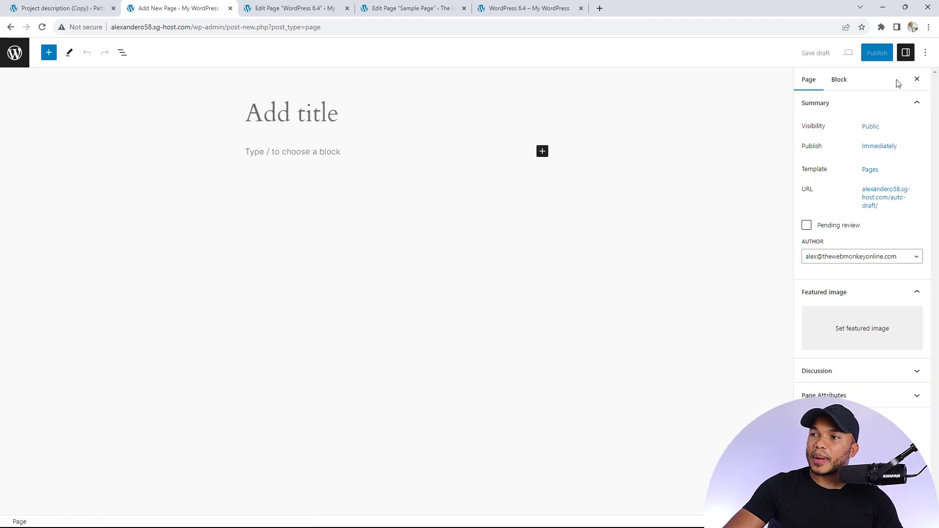
Step: Insert the Project description (Copy) pattern from My patterns into the new page
{"action": "left_click", "coordinate": [49, 53]}
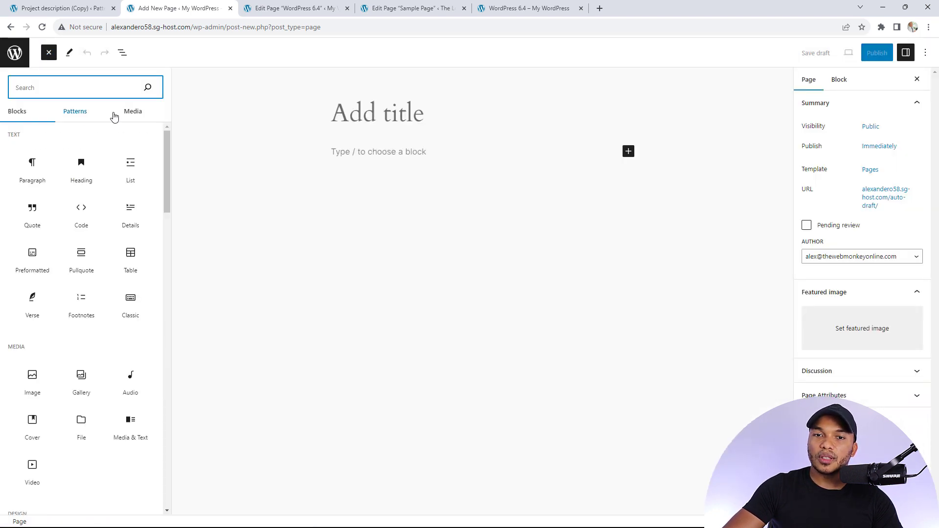
{"action": "left_click", "coordinate": [74, 114]}
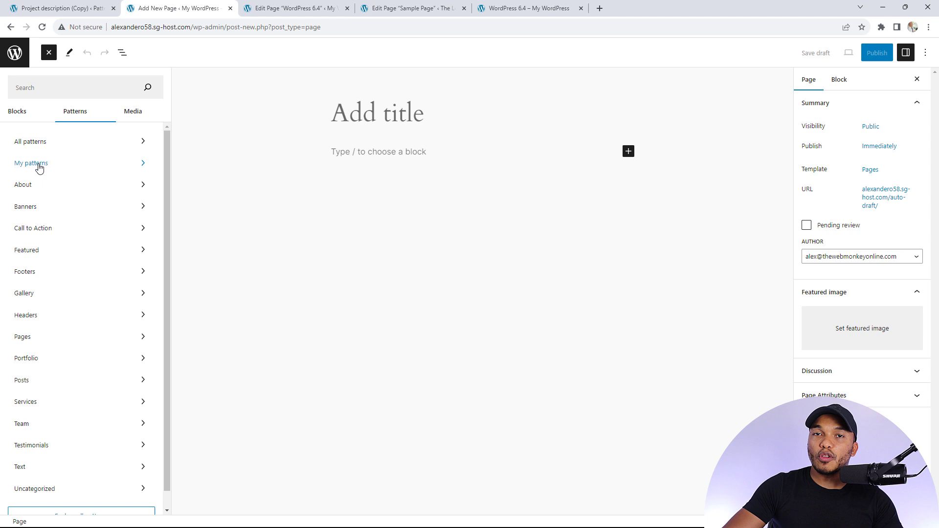
{"action": "left_click", "coordinate": [37, 164]}
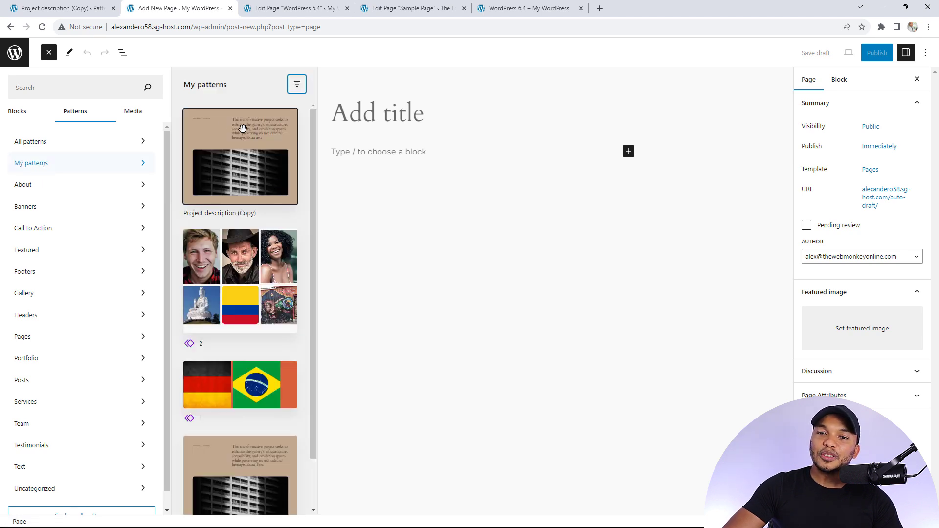
{"action": "left_click", "coordinate": [233, 163]}
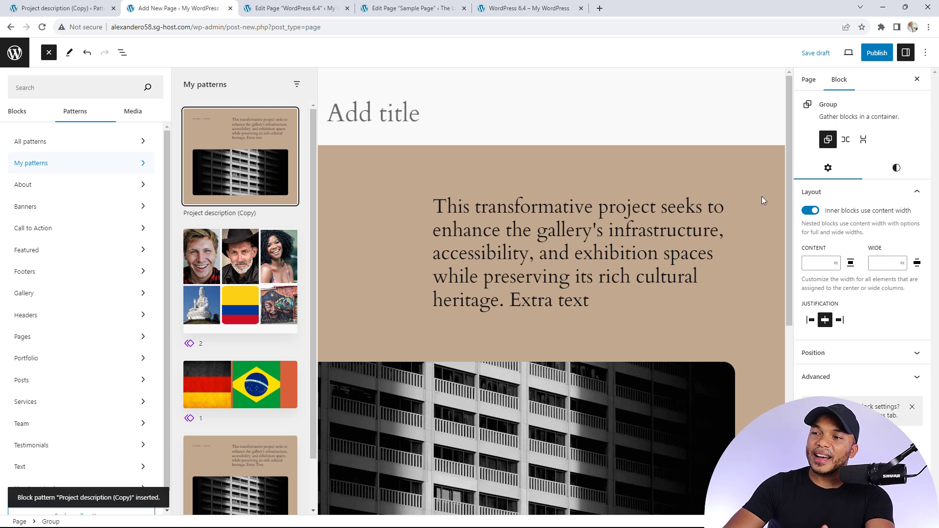
{"action": "scroll", "coordinate": [771, 182], "scroll_direction": "down", "scroll_amount": 5}
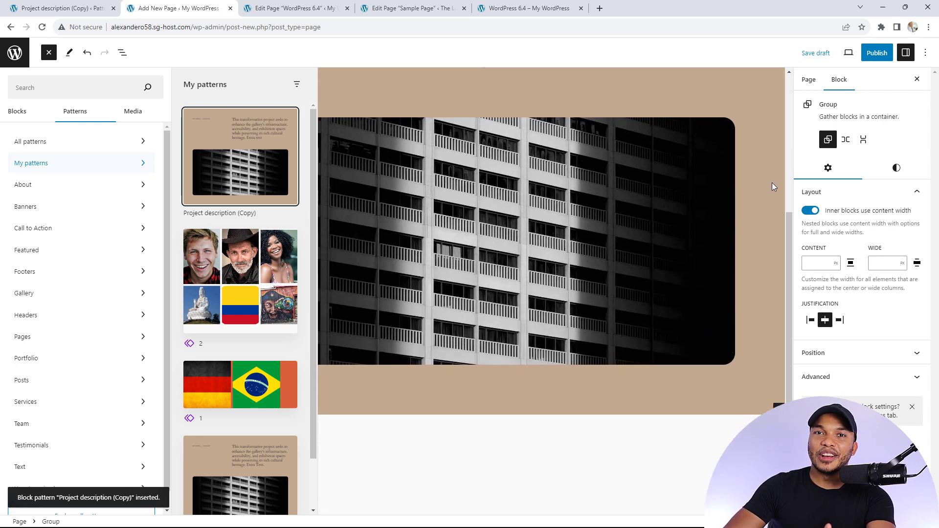
{"action": "scroll", "coordinate": [772, 183], "scroll_direction": "up", "scroll_amount": 3}
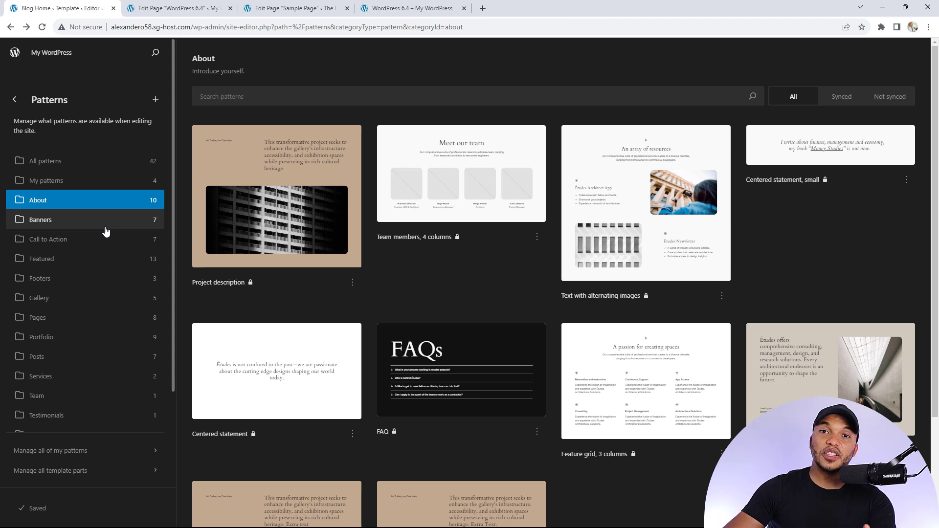
Step: Scroll through the About category's patterns, including Project description and FAQ
{"action": "scroll", "coordinate": [84, 236], "scroll_direction": "down", "scroll_amount": 2}
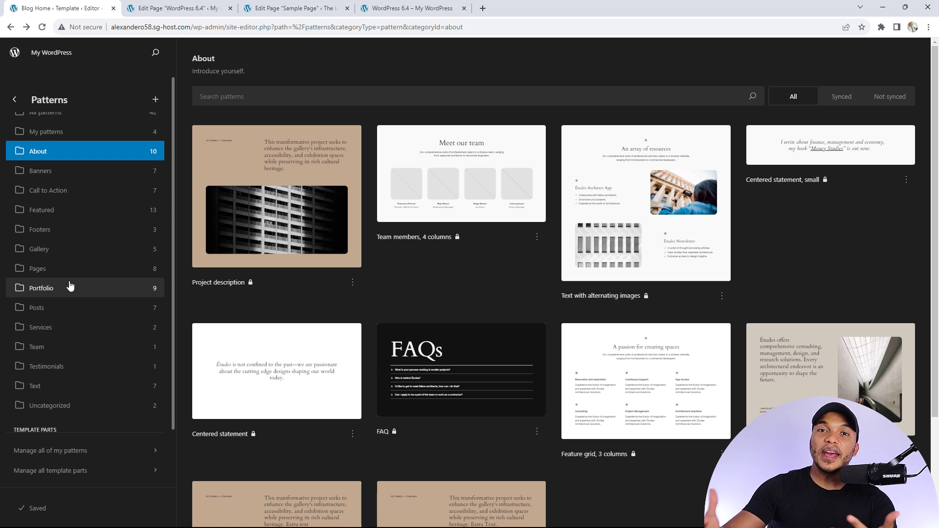
Step: Close the Site Editor tab with Ctrl+W to get back to the WordPress 6.4 page editor
{"action": "key", "text": "ctrl+w"}
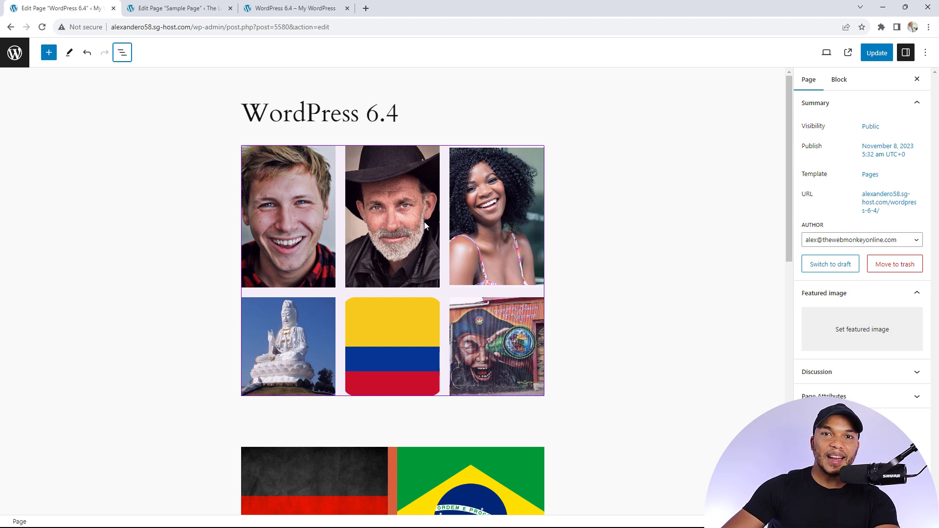
Step: Enable Expand on click for the first gallery portrait and open it in a lightbox on the live page
{"action": "left_click", "coordinate": [302, 219]}
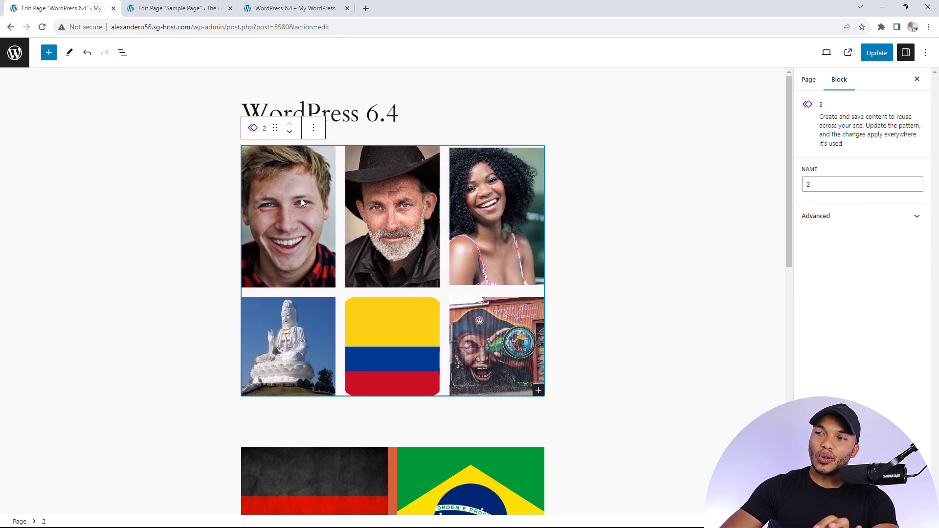
{"action": "left_click", "coordinate": [300, 199]}
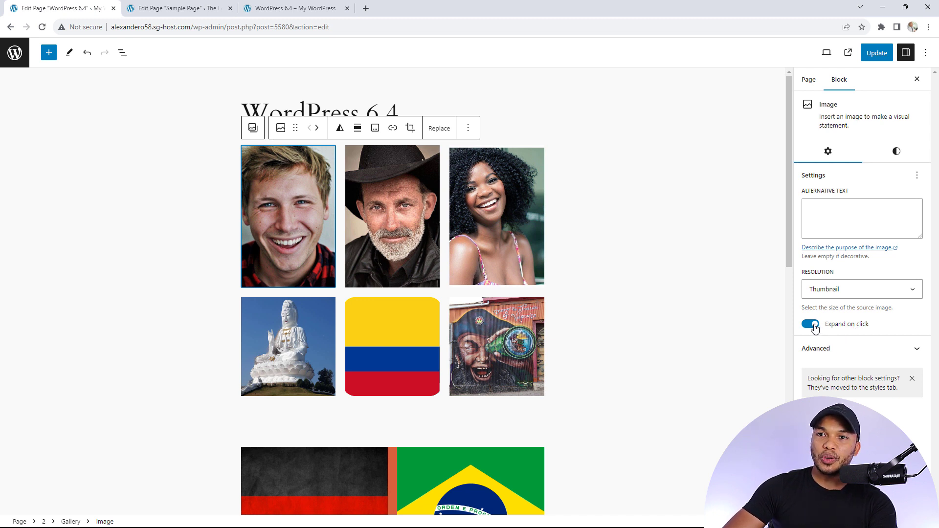
{"action": "left_click", "coordinate": [303, 8]}
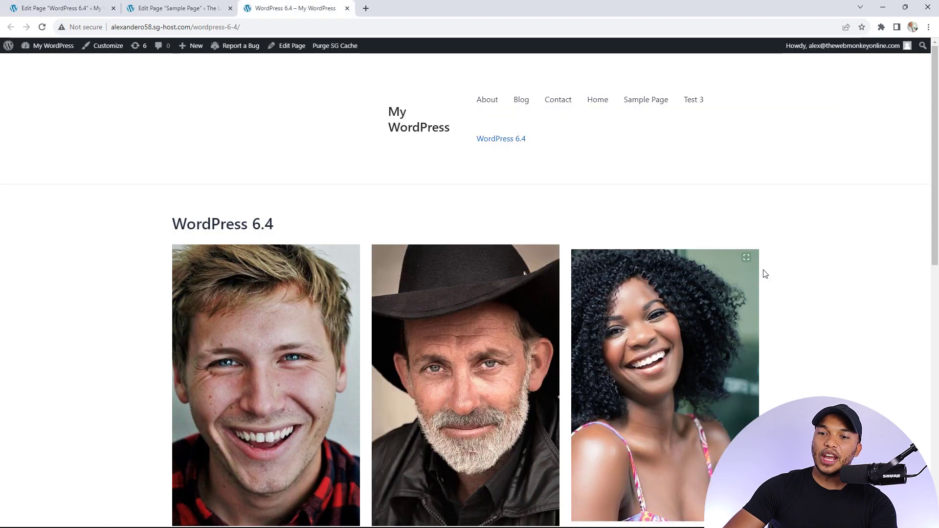
{"action": "scroll", "coordinate": [346, 209], "scroll_direction": "down", "scroll_amount": 1}
{"action": "left_click", "coordinate": [239, 296]}
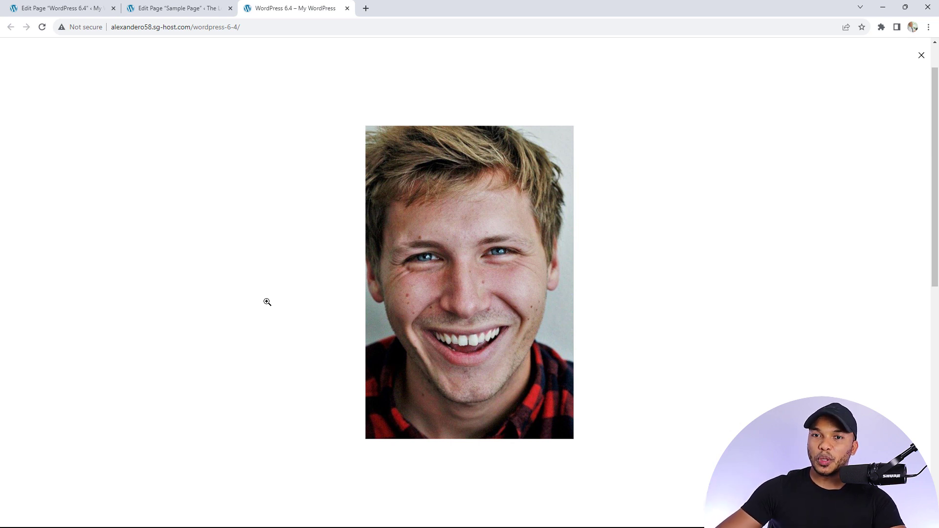
Step: Inspect the German flag image's Styles options on the Sample Page, then return to the WordPress 6.4 editor
{"action": "left_click", "coordinate": [176, 8]}
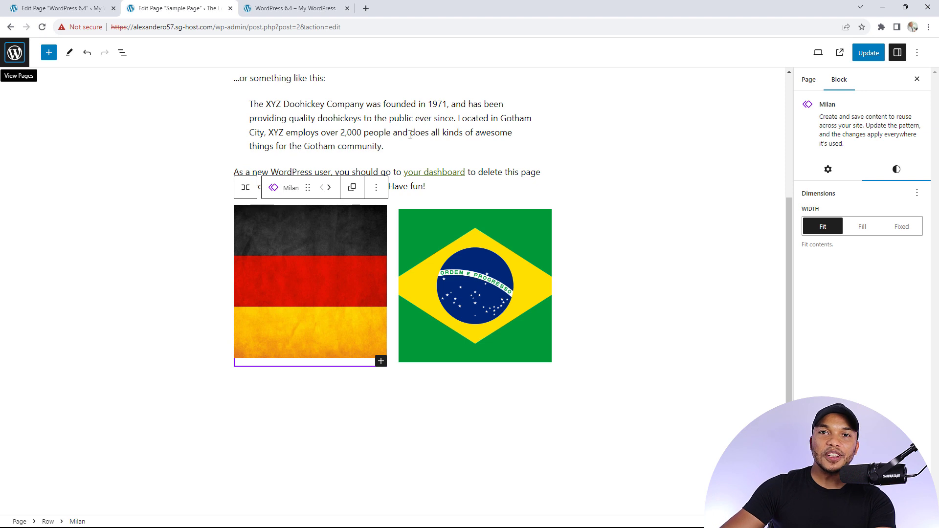
{"action": "scroll", "coordinate": [498, 220], "scroll_direction": "up", "scroll_amount": 2}
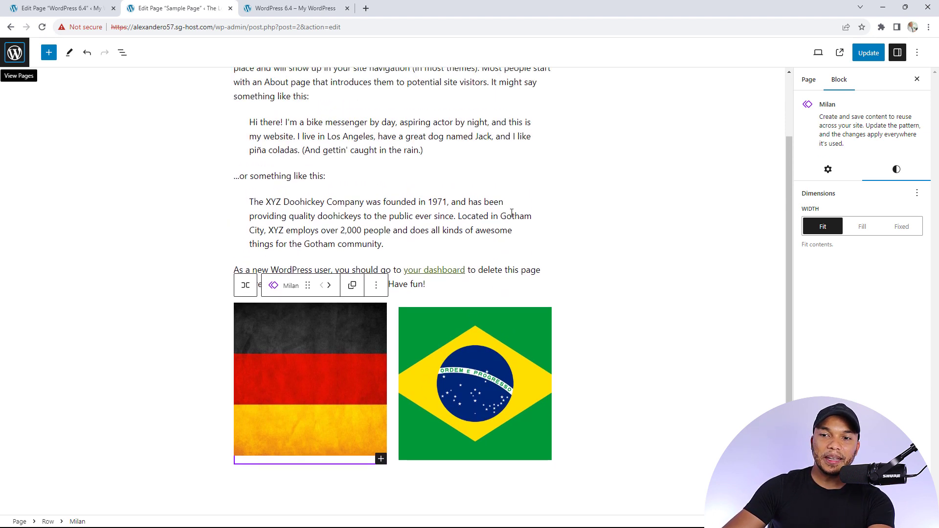
{"action": "left_click", "coordinate": [329, 360]}
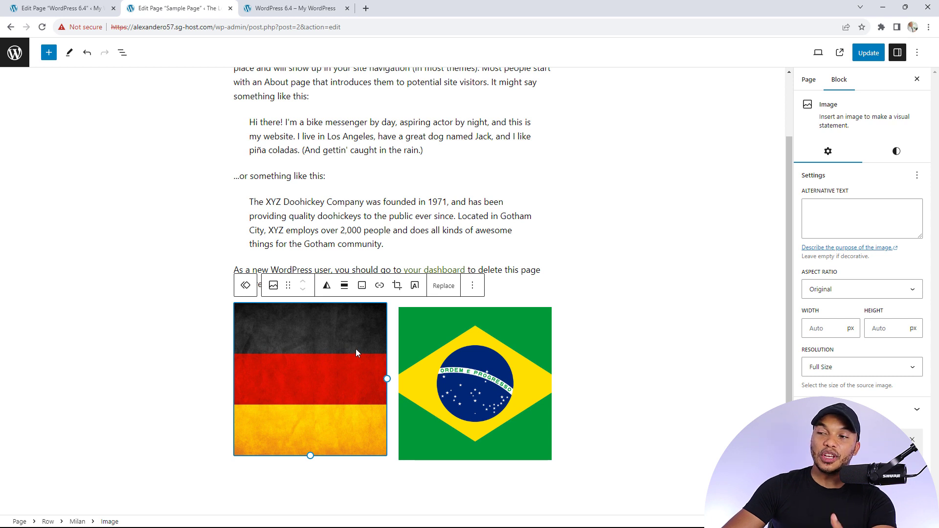
{"action": "left_click", "coordinate": [897, 154]}
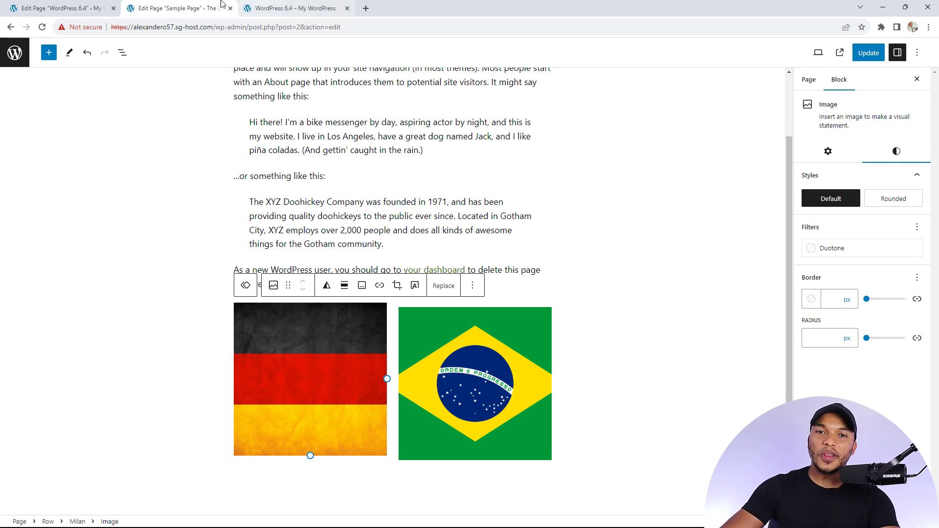
{"action": "left_click", "coordinate": [58, 8]}
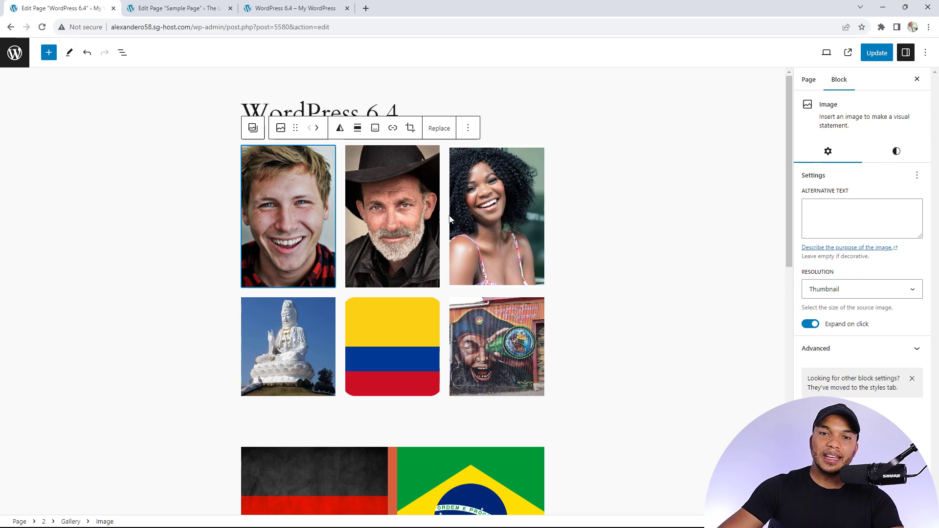
Step: In List View, drag the graffiti and statue images up so the statue is third and the mural fourth
{"action": "left_click", "coordinate": [122, 53]}
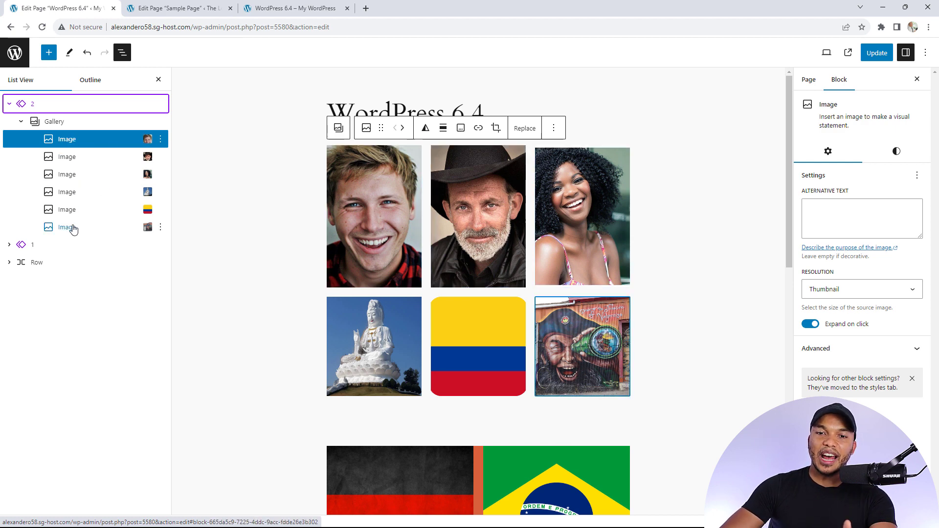
{"action": "left_click_drag", "start_coordinate": [72, 226], "coordinate": [67, 167]}
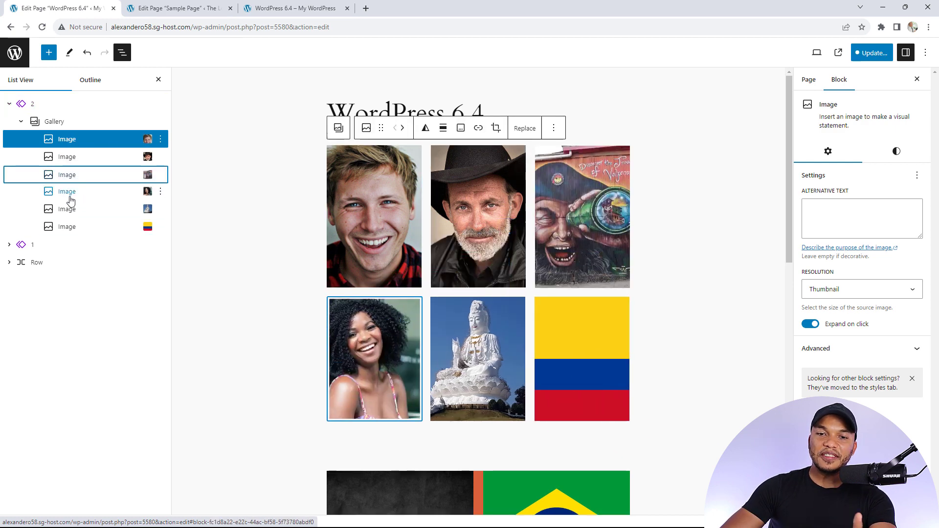
{"action": "left_click_drag", "start_coordinate": [69, 208], "coordinate": [68, 168]}
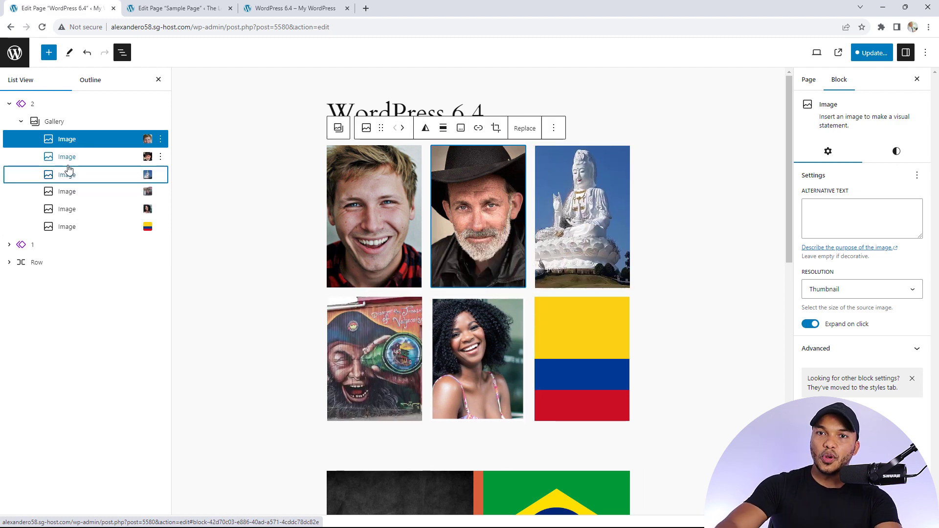
{"action": "scroll", "coordinate": [660, 242], "scroll_direction": "down", "scroll_amount": 4}
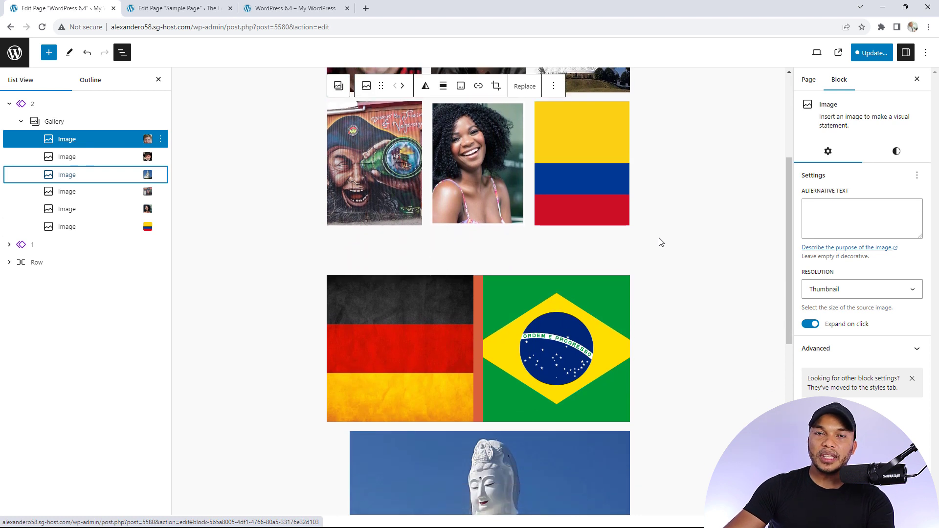
Step: Select the row holding both flags and set its background colour to Accent / Two (#C2A990)
{"action": "left_click", "coordinate": [481, 276]}
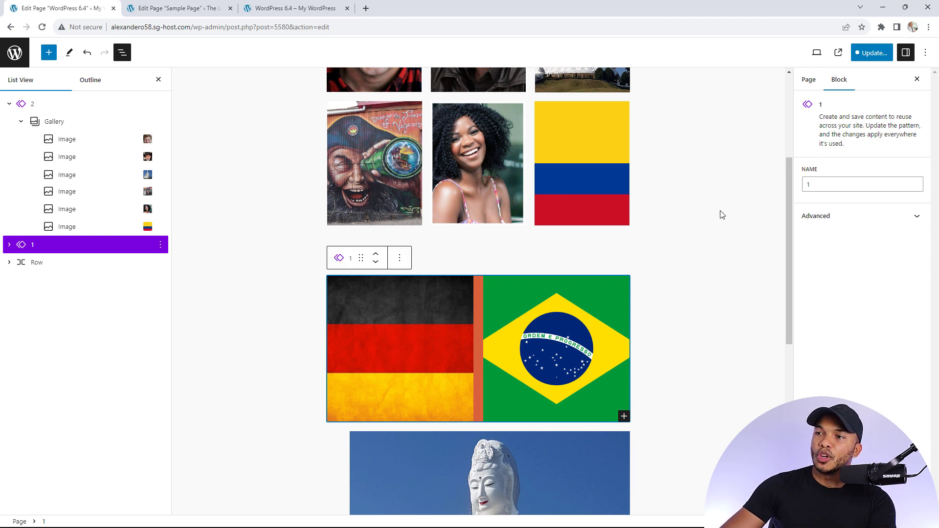
{"action": "left_click", "coordinate": [334, 289]}
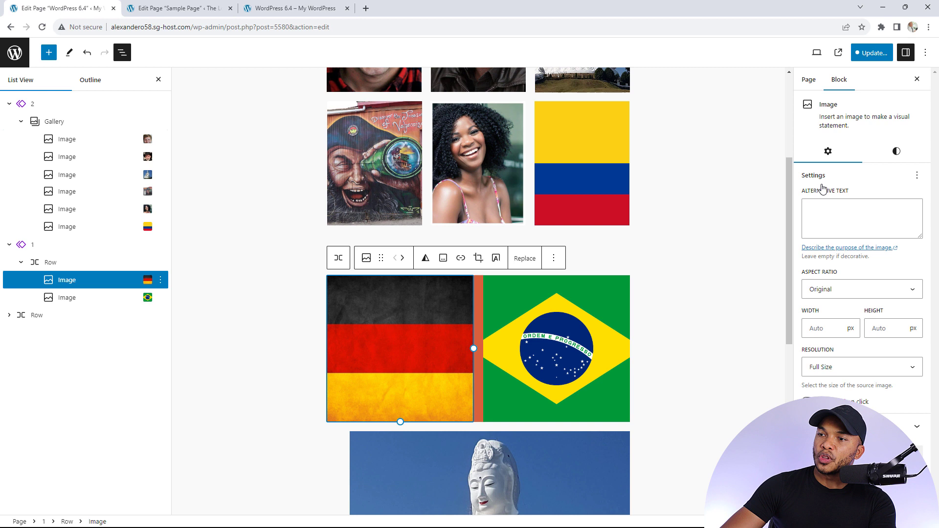
{"action": "left_click", "coordinate": [894, 152]}
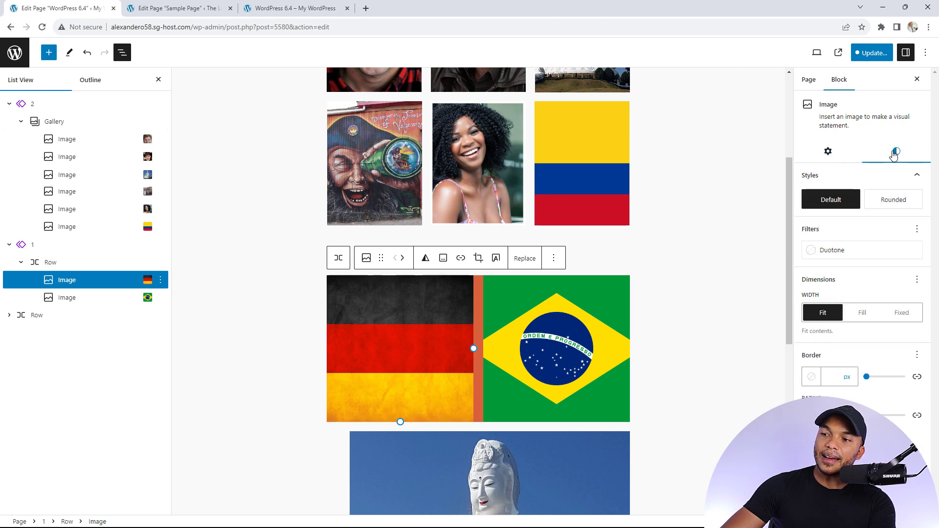
{"action": "left_click", "coordinate": [57, 264]}
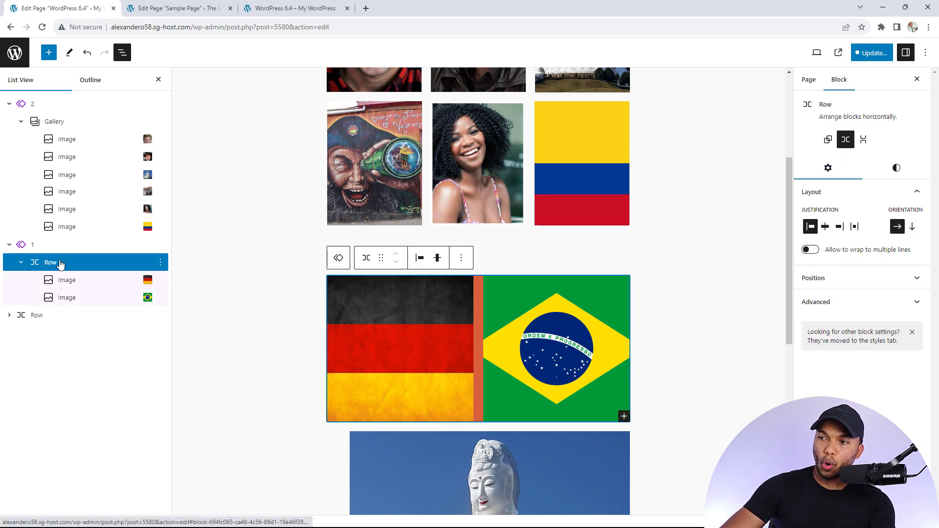
{"action": "left_click", "coordinate": [896, 168]}
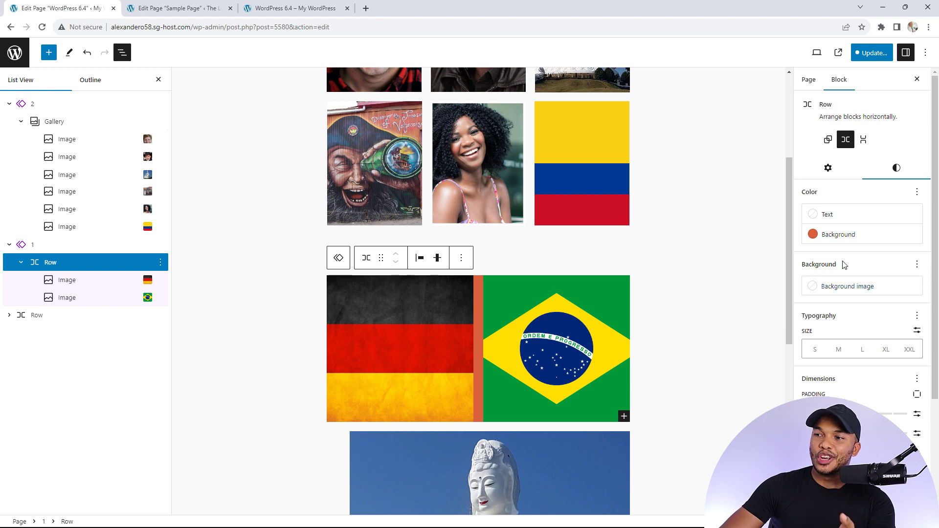
{"action": "left_click", "coordinate": [845, 236]}
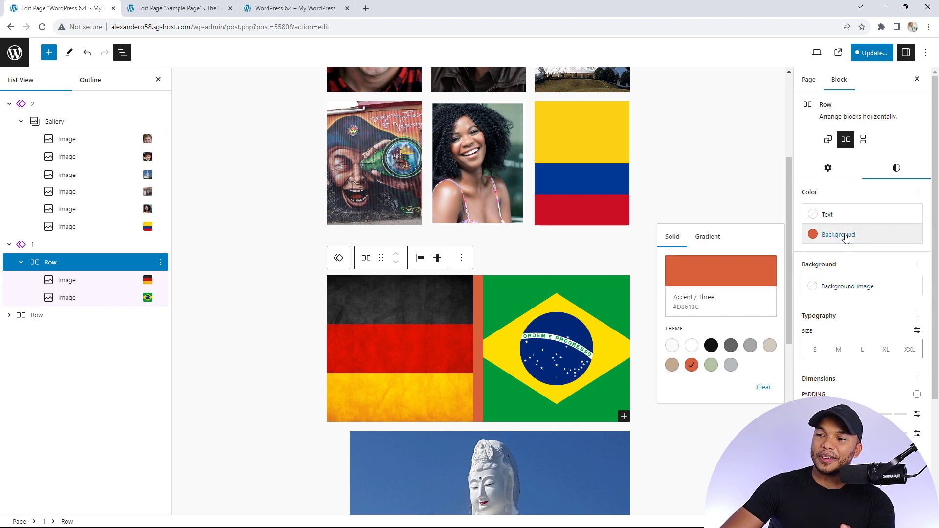
{"action": "left_click", "coordinate": [711, 345]}
{"action": "left_click", "coordinate": [672, 364]}
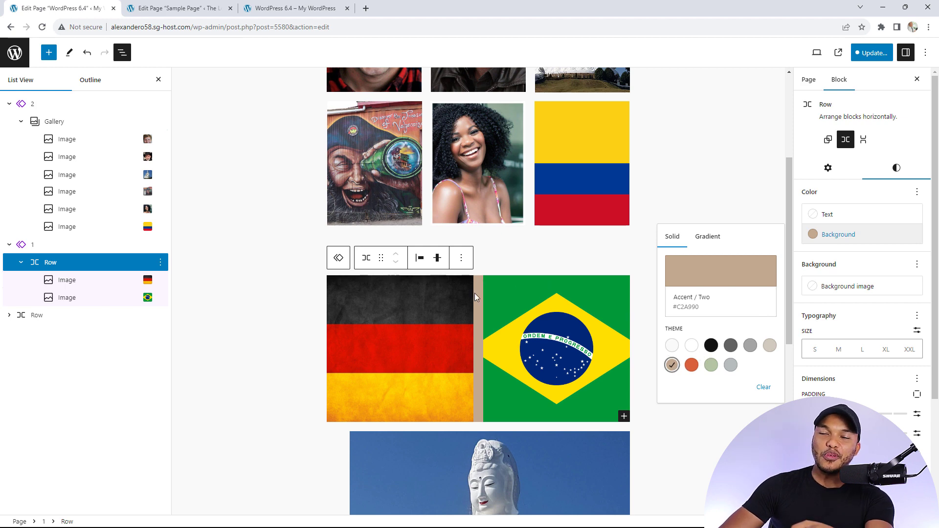
{"action": "key", "text": "ctrl+Tab"}
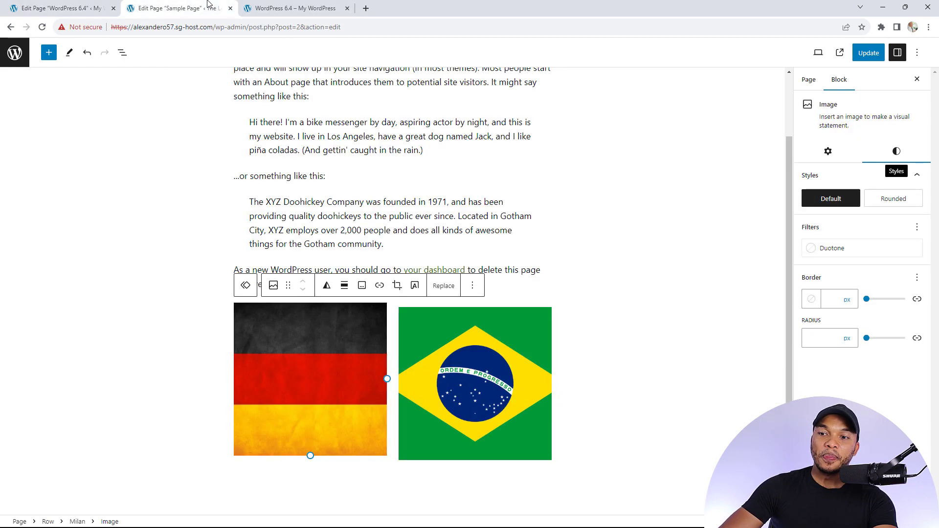
{"action": "left_click", "coordinate": [395, 303]}
{"action": "left_click", "coordinate": [886, 172]}
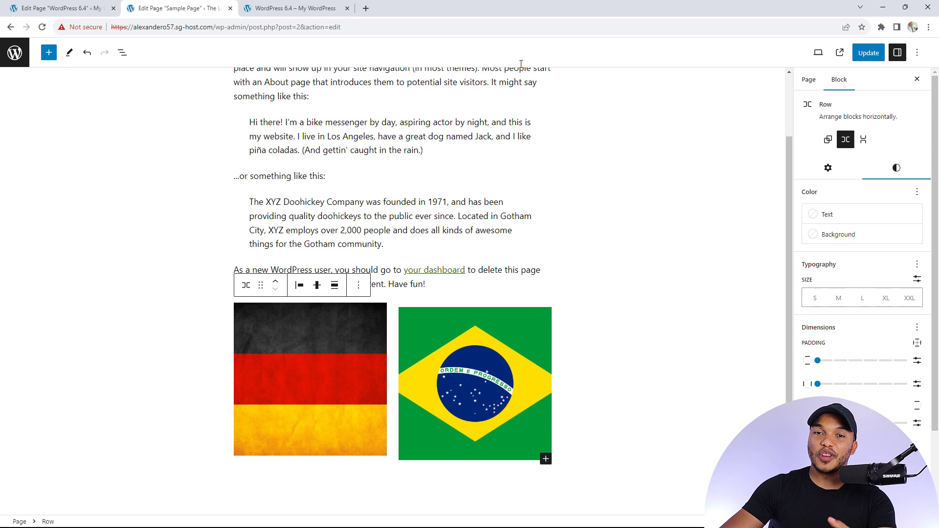
{"action": "left_click", "coordinate": [75, 5]}
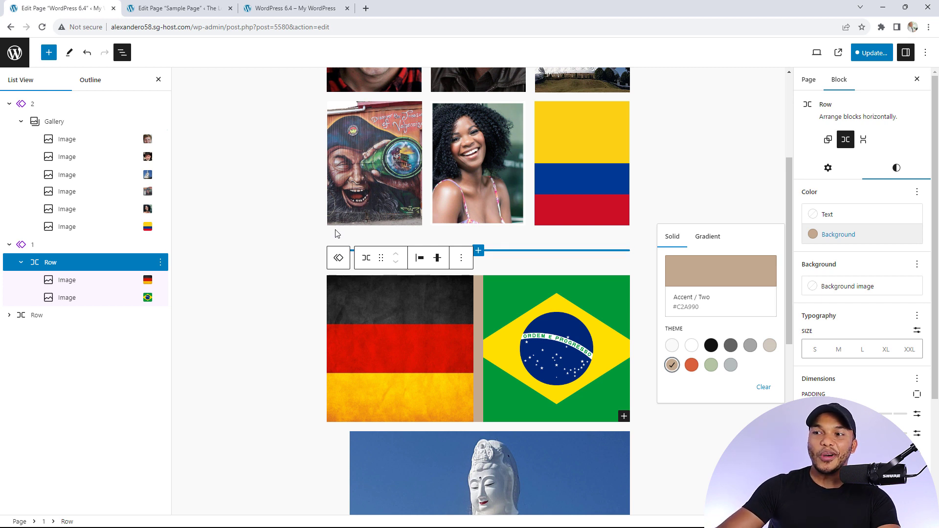
Step: Deselect the row, scroll down, and hide List View to widen the page
{"action": "left_click", "coordinate": [719, 444]}
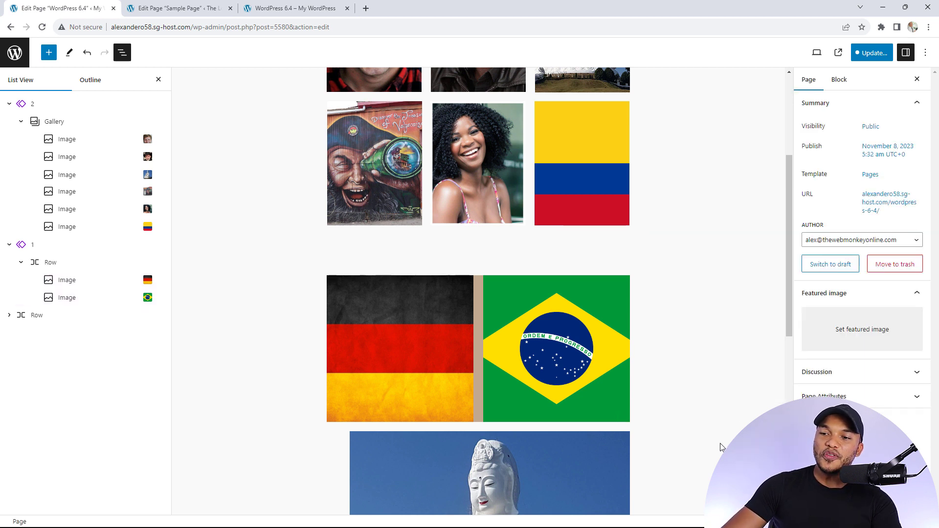
{"action": "scroll", "coordinate": [706, 429], "scroll_direction": "down", "scroll_amount": 4}
{"action": "scroll", "coordinate": [701, 405], "scroll_direction": "down", "scroll_amount": 1}
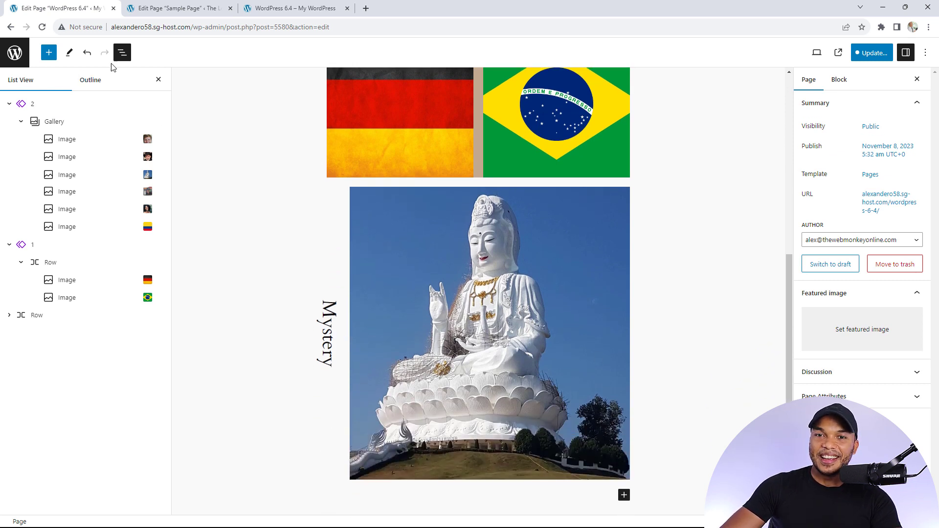
{"action": "left_click", "coordinate": [122, 52]}
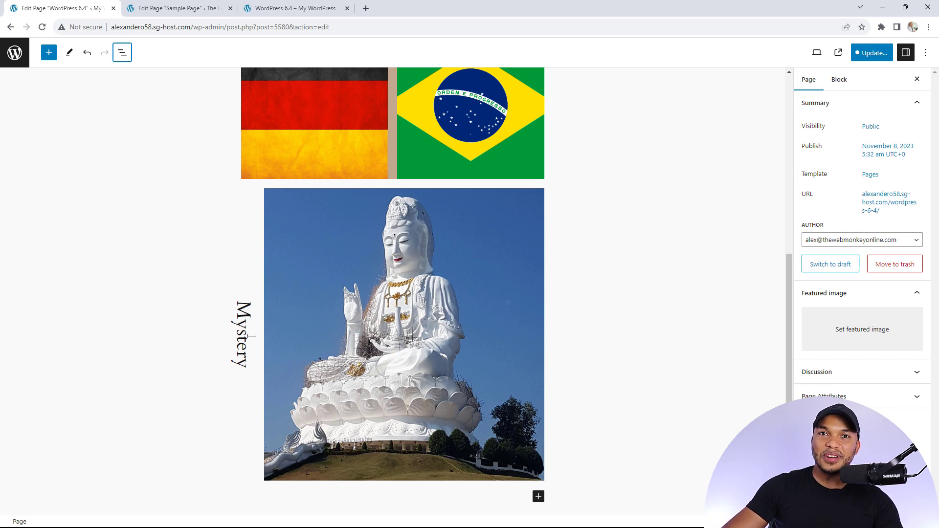
Step: Enable Text orientation for the Mystery heading, try Horizontal, then set it back to Vertical
{"action": "mouse_move", "coordinate": [259, 335]}
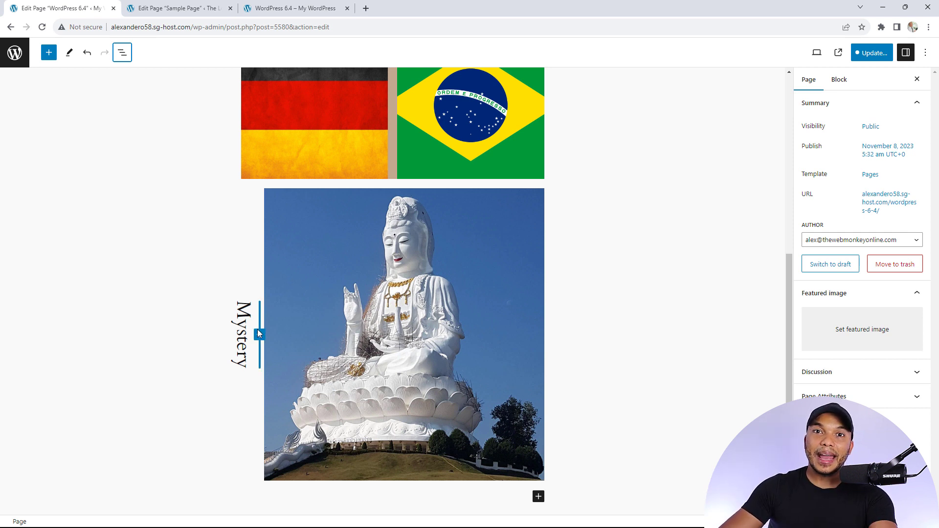
{"action": "left_click", "coordinate": [237, 312]}
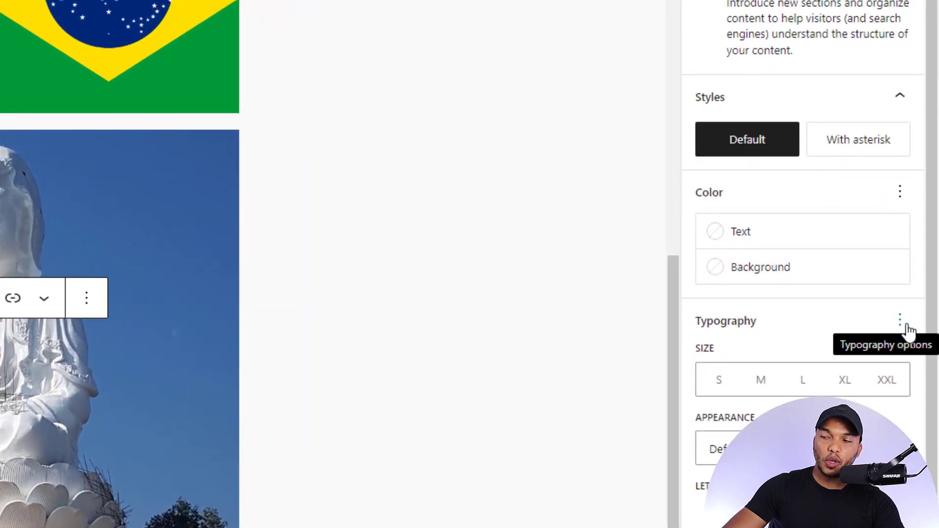
{"action": "left_click", "coordinate": [907, 329]}
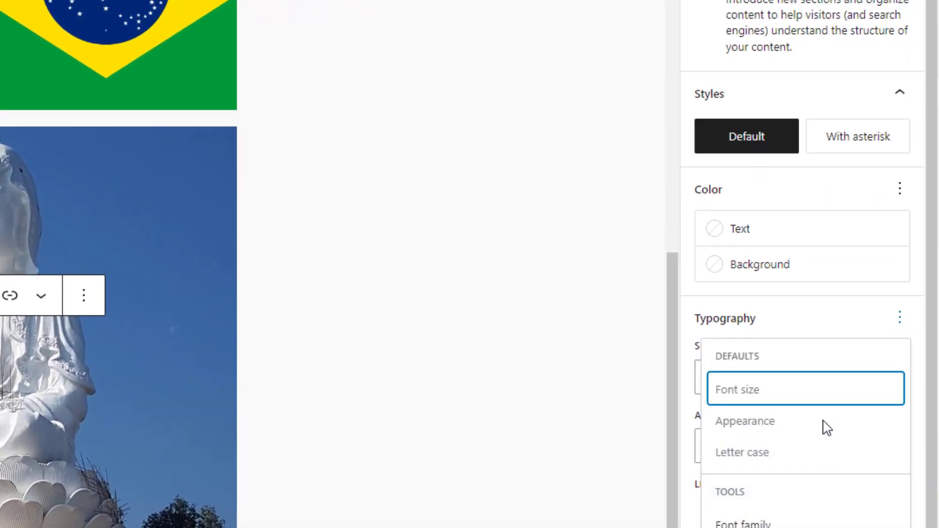
{"action": "left_click", "coordinate": [776, 527]}
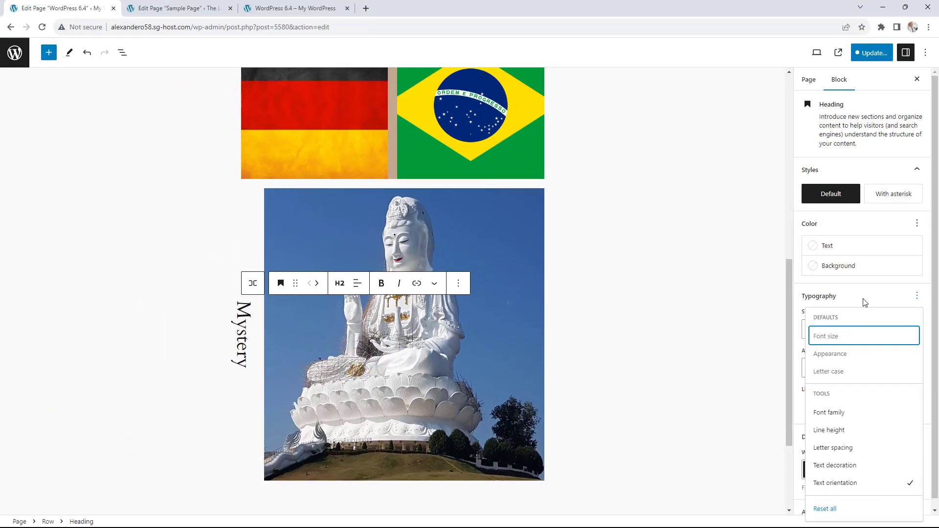
{"action": "left_click", "coordinate": [754, 53]}
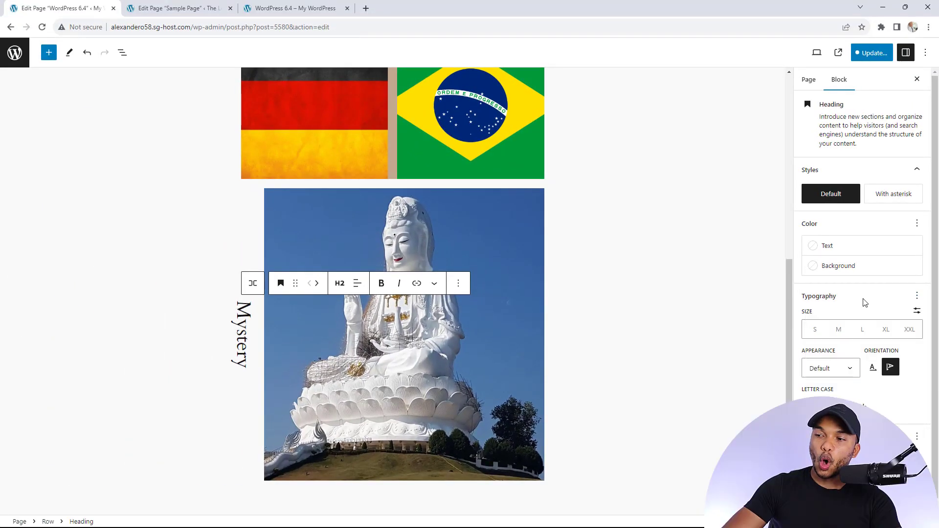
{"action": "left_click", "coordinate": [873, 369]}
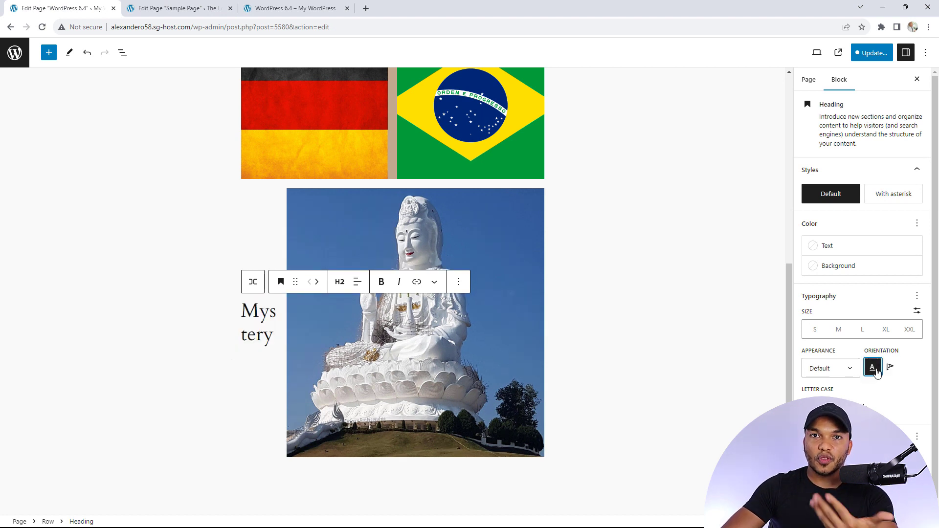
{"action": "left_click", "coordinate": [890, 368]}
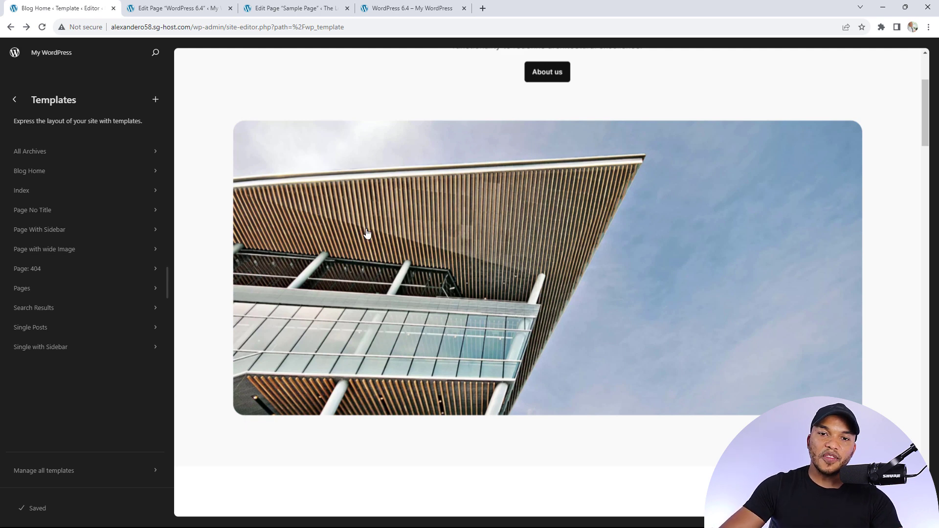
Step: Open the All Archives template and scroll through its grid of post cards
{"action": "left_click", "coordinate": [32, 155]}
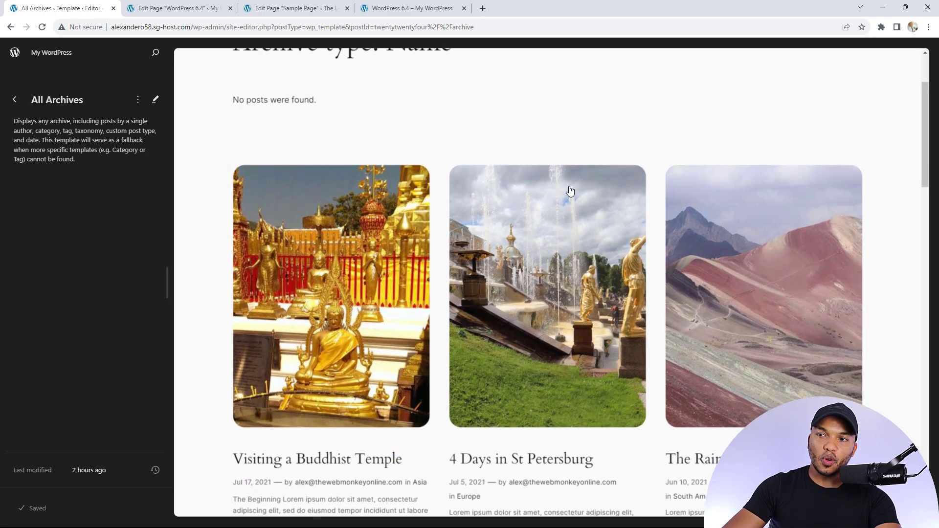
{"action": "scroll", "coordinate": [570, 191], "scroll_direction": "down", "scroll_amount": 5}
{"action": "scroll", "coordinate": [570, 191], "scroll_direction": "down", "scroll_amount": 15}
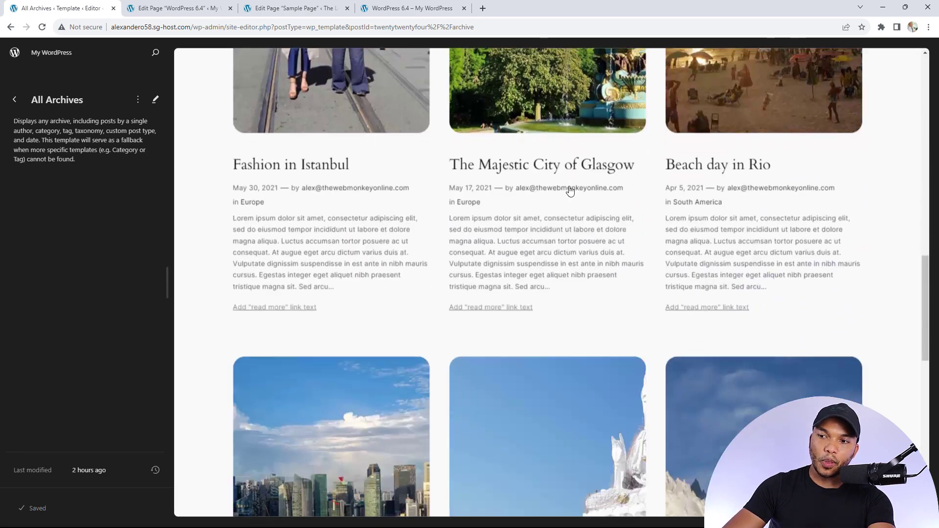
{"action": "scroll", "coordinate": [569, 191], "scroll_direction": "down", "scroll_amount": 2}
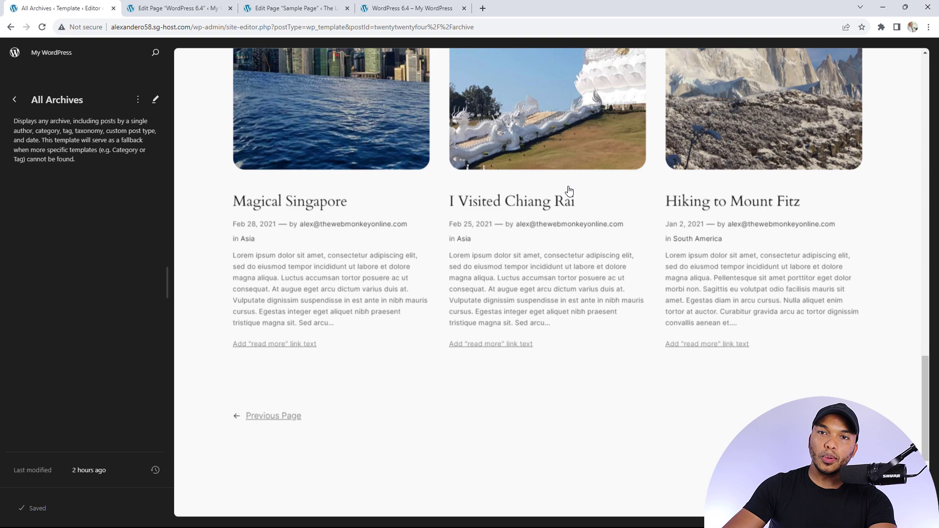
{"action": "scroll", "coordinate": [568, 190], "scroll_direction": "up", "scroll_amount": 12}
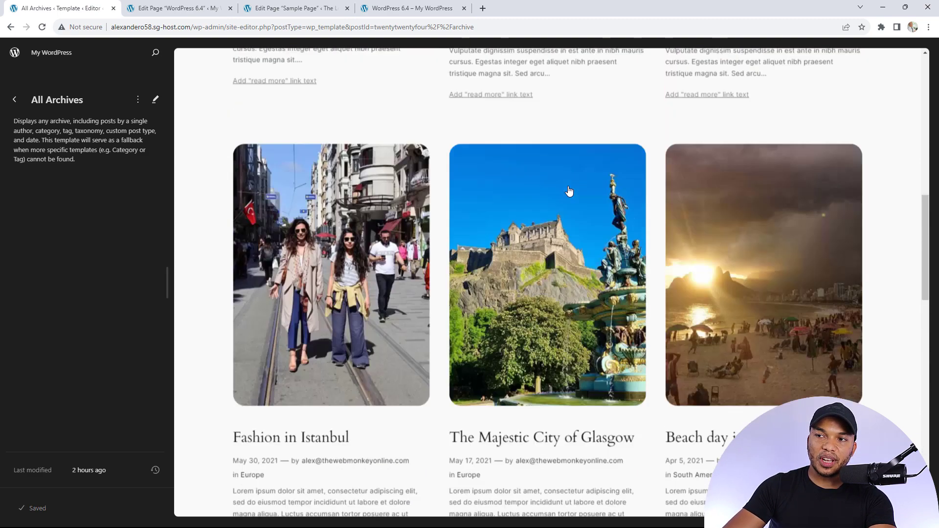
{"action": "scroll", "coordinate": [569, 191], "scroll_direction": "up", "scroll_amount": 10}
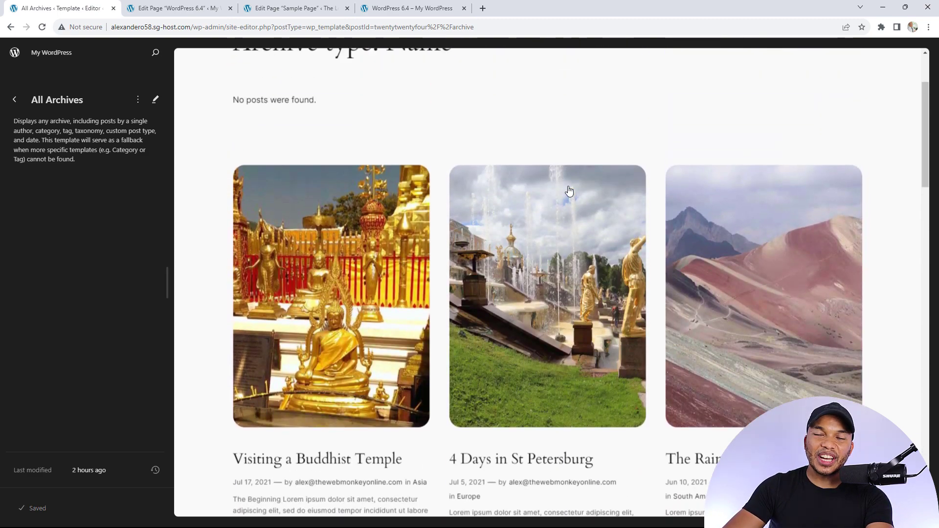
Step: Select the Rainbow Mountain featured image in All Archives and set its aspect ratio to Original
{"action": "left_click", "coordinate": [729, 257]}
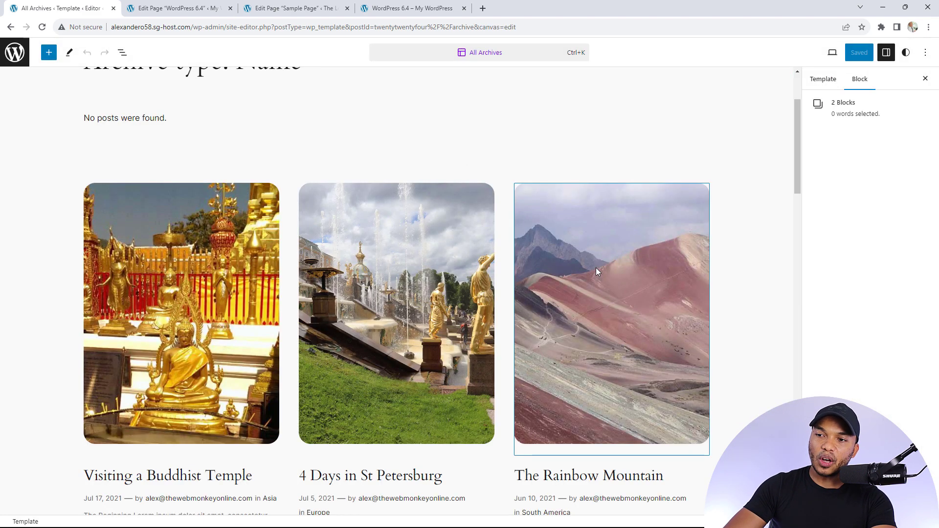
{"action": "left_click", "coordinate": [595, 268]}
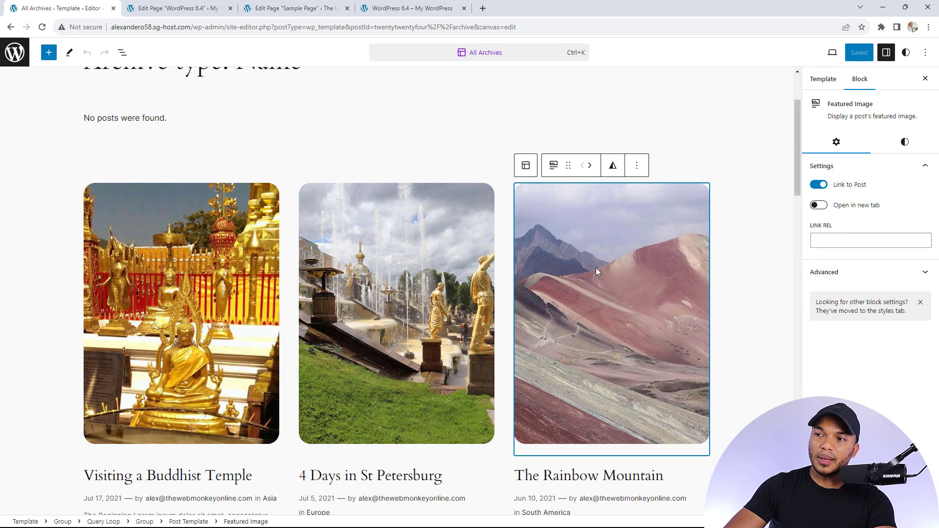
{"action": "left_click", "coordinate": [904, 145]}
{"action": "scroll", "coordinate": [853, 283], "scroll_direction": "down", "scroll_amount": 2}
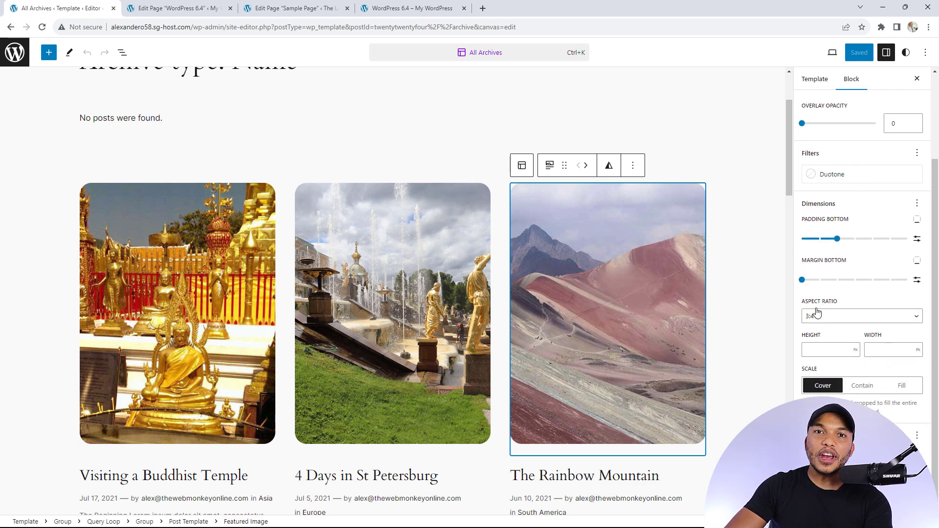
{"action": "left_click", "coordinate": [827, 318]}
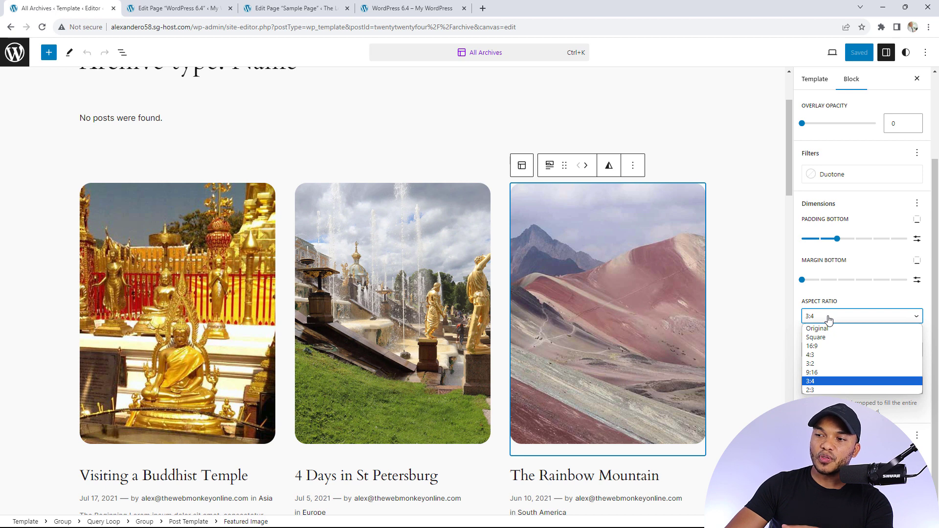
{"action": "left_click", "coordinate": [828, 328]}
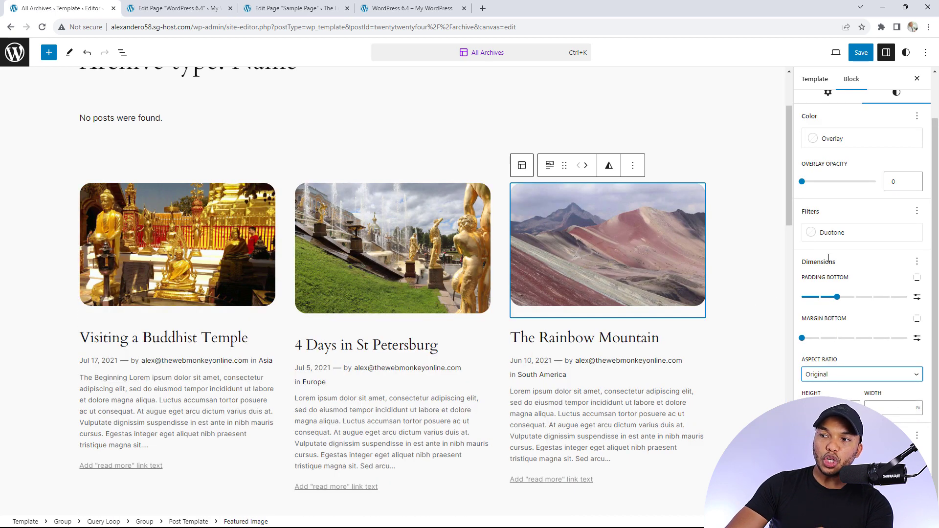
Step: Try 3:2, then 2:3, and settle on a 9:16 portrait aspect ratio for featured images
{"action": "left_click", "coordinate": [837, 373]}
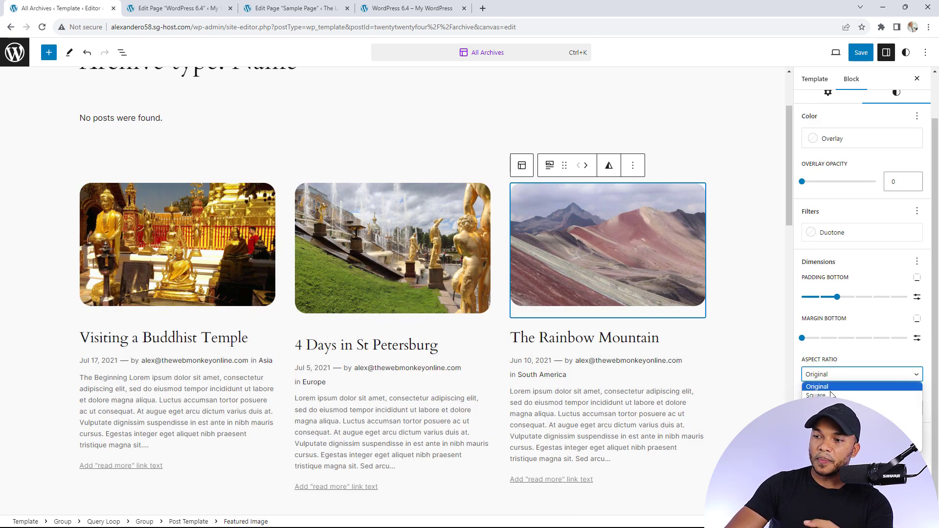
{"action": "left_click", "coordinate": [831, 421]}
{"action": "left_click", "coordinate": [837, 319]}
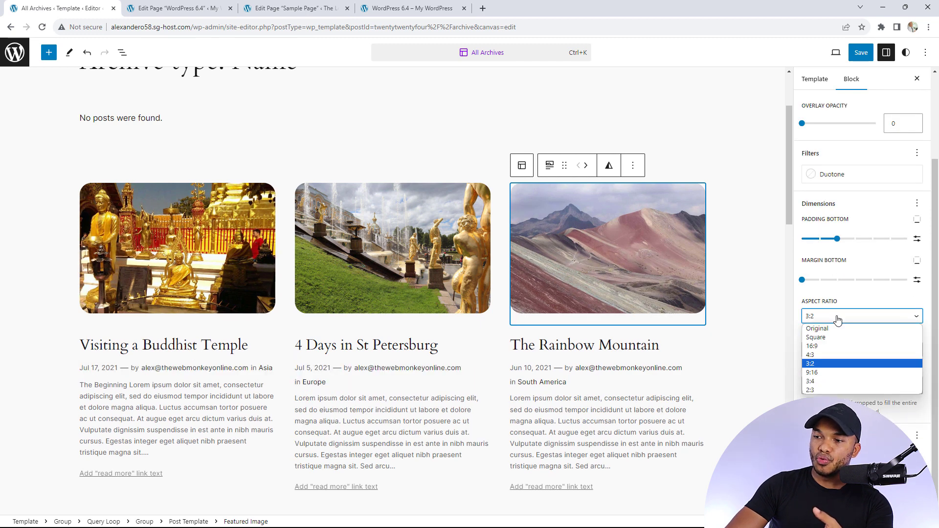
{"action": "left_click", "coordinate": [833, 389]}
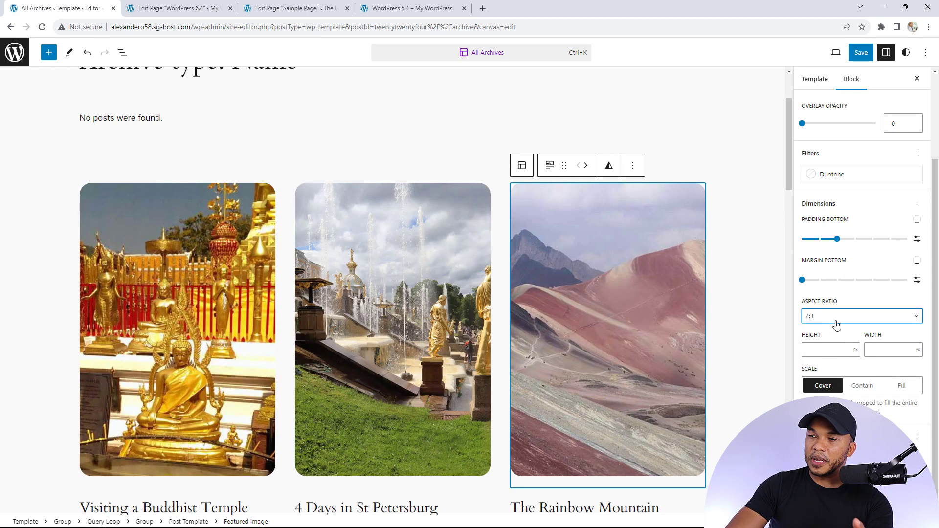
{"action": "left_click", "coordinate": [836, 318]}
{"action": "left_click", "coordinate": [815, 371]}
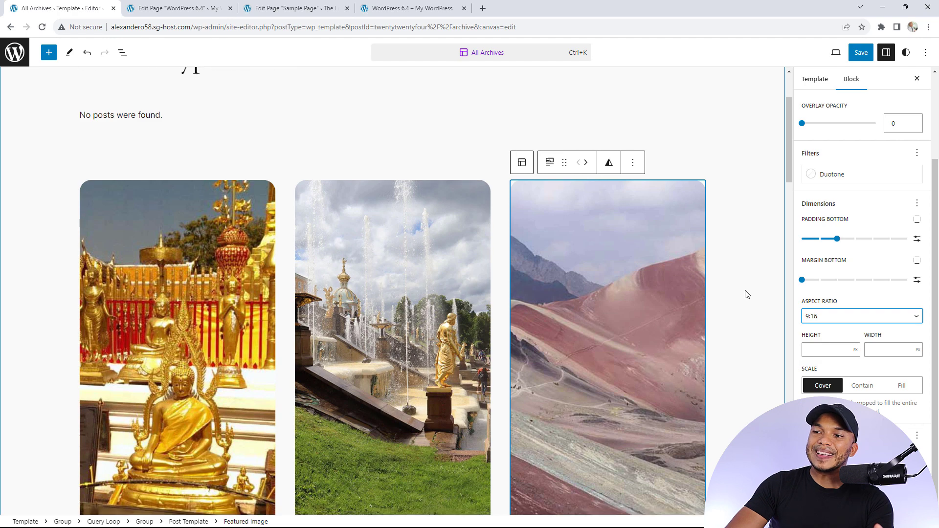
{"action": "scroll", "coordinate": [744, 294], "scroll_direction": "down", "scroll_amount": 8}
{"action": "scroll", "coordinate": [745, 294], "scroll_direction": "down", "scroll_amount": 4}
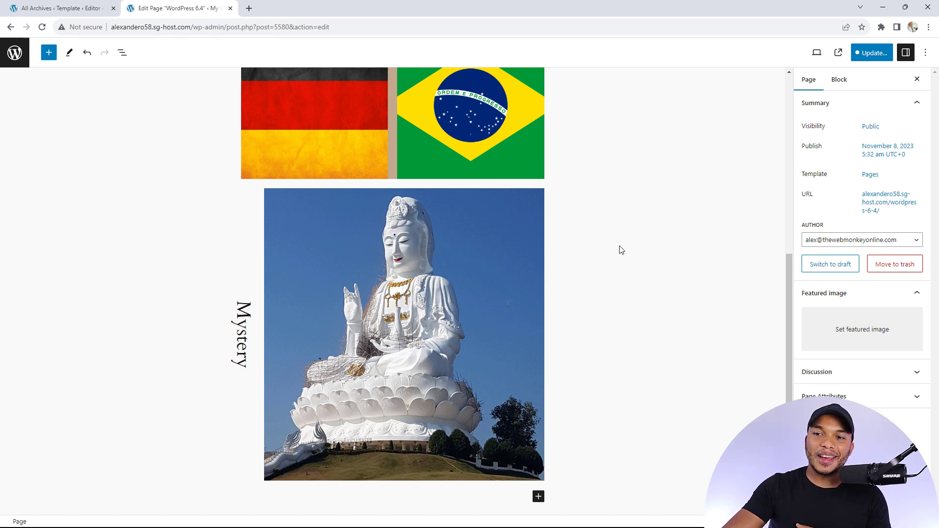
Step: Select the Row block holding the statue image and vertical Mystery heading
{"action": "scroll", "coordinate": [611, 251], "scroll_direction": "up", "scroll_amount": 2}
{"action": "left_click", "coordinate": [247, 258]}
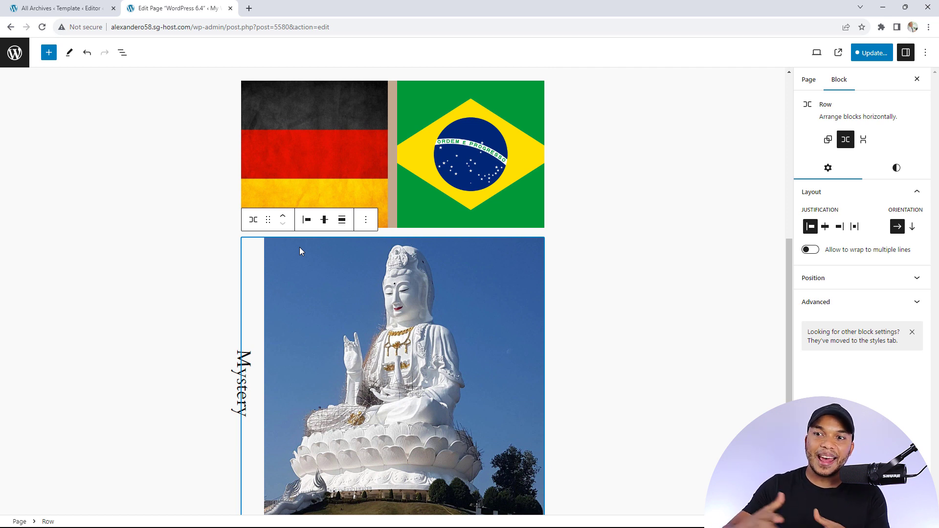
Step: Create a synced pattern named 'Mystery' from the row, filed under the Text category
{"action": "left_click", "coordinate": [365, 220]}
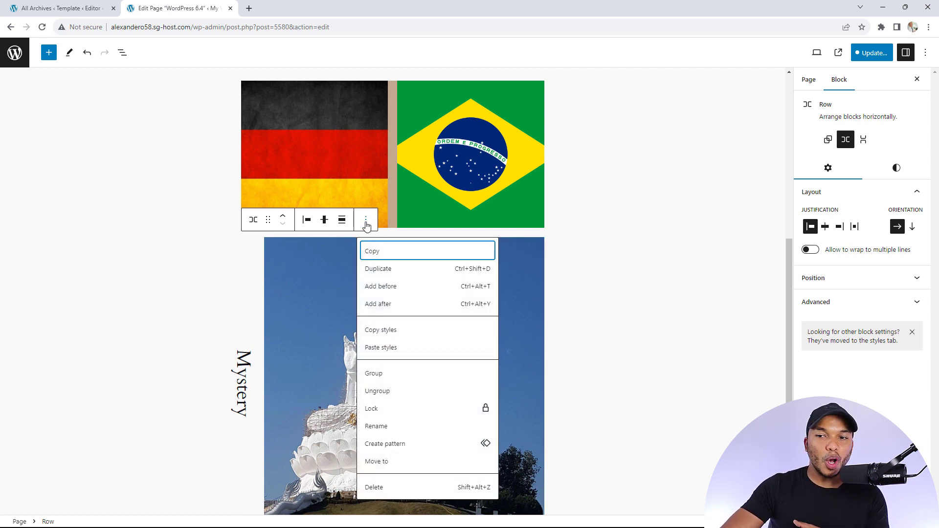
{"action": "left_click", "coordinate": [405, 445]}
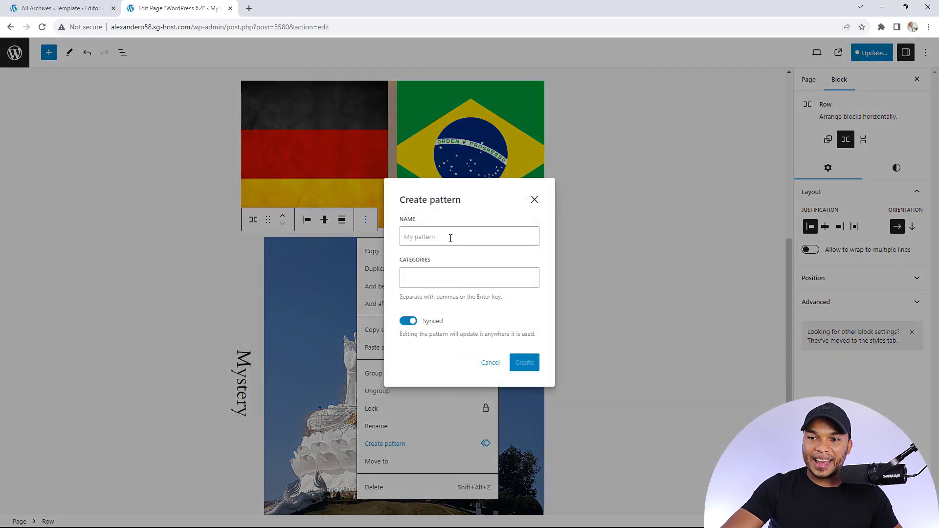
{"action": "type", "text": "Mystery"}
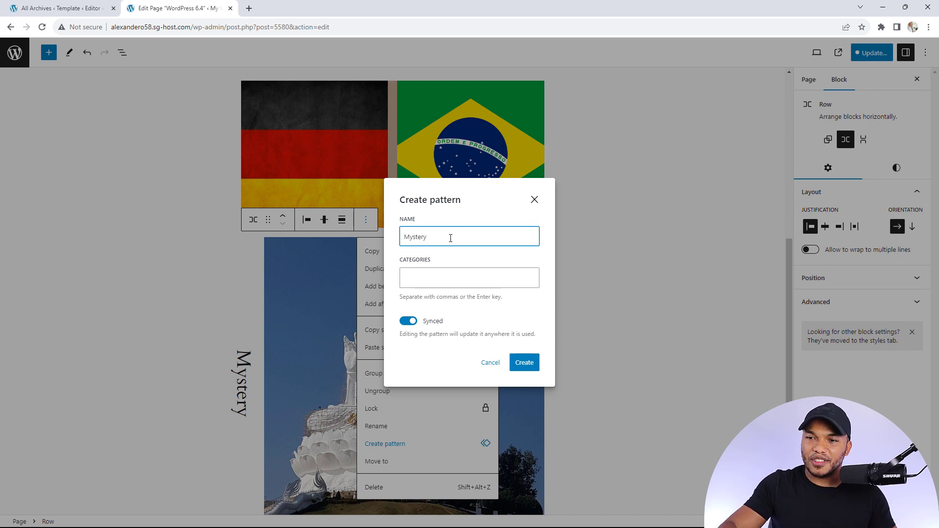
{"action": "left_click", "coordinate": [426, 282]}
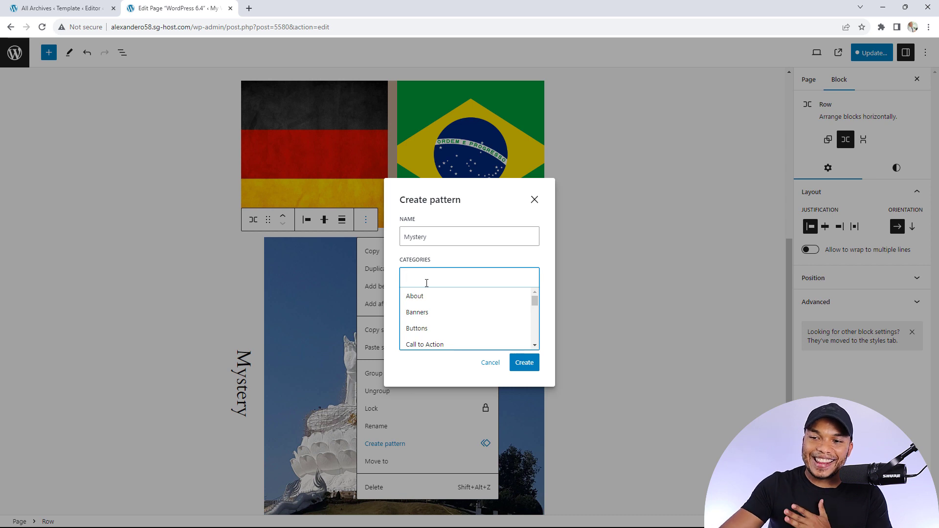
{"action": "scroll", "coordinate": [443, 323], "scroll_direction": "down", "scroll_amount": 2}
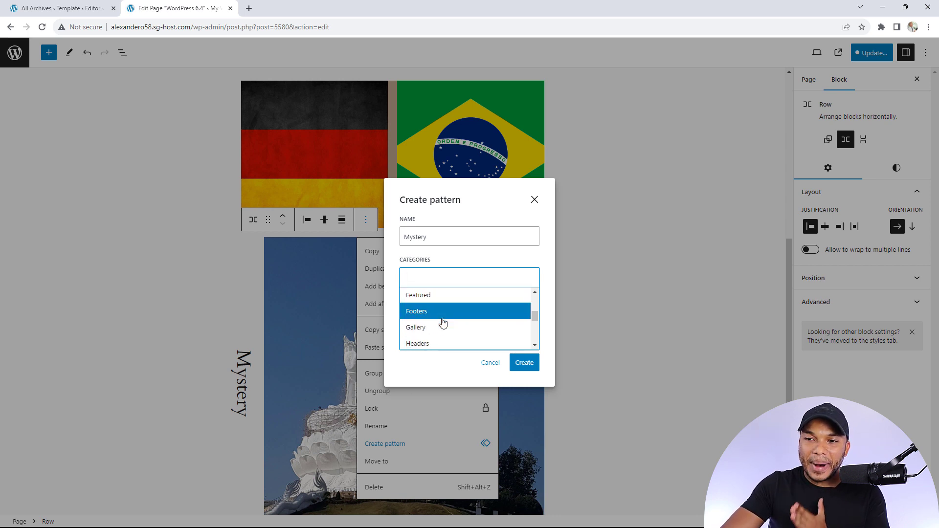
{"action": "scroll", "coordinate": [442, 323], "scroll_direction": "down", "scroll_amount": 3}
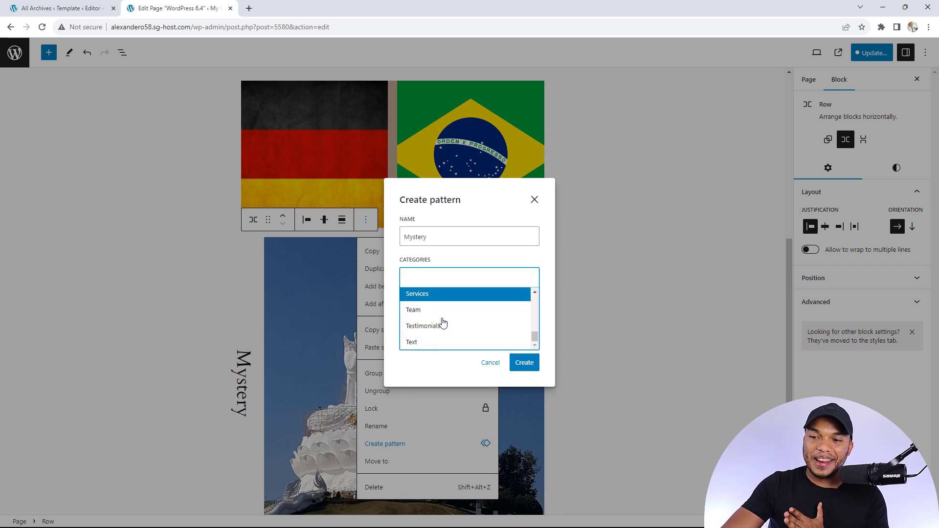
{"action": "left_click", "coordinate": [424, 341]}
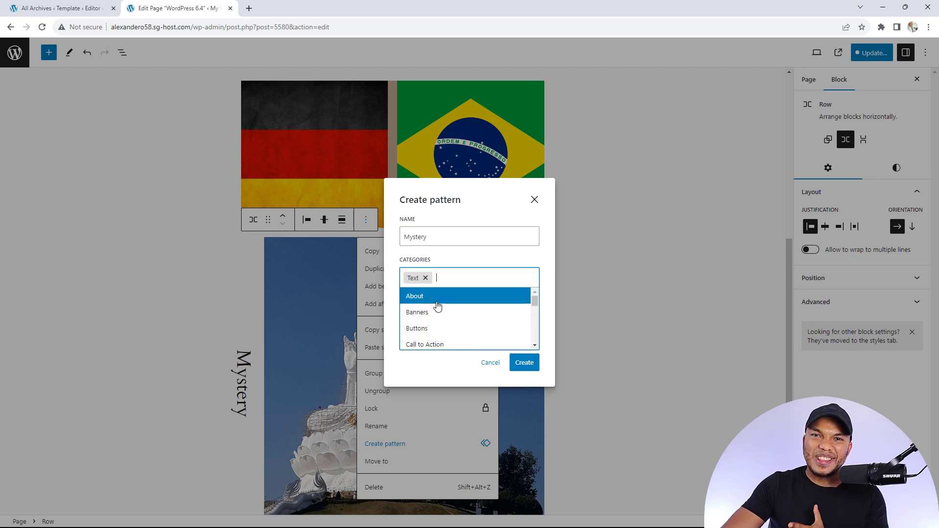
{"action": "left_click", "coordinate": [530, 364]}
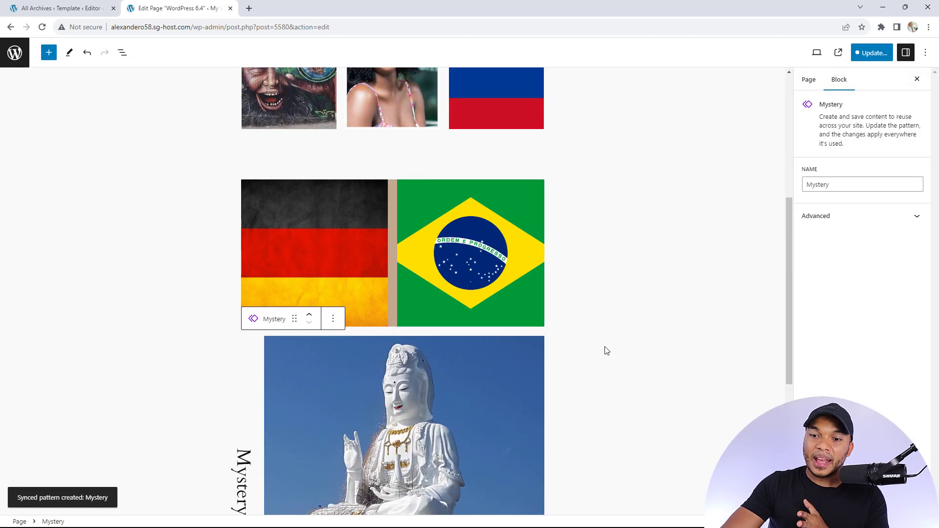
Step: Insert the Mystery pattern from the library's Text category below the statue image
{"action": "scroll", "coordinate": [572, 315], "scroll_direction": "down", "scroll_amount": 5}
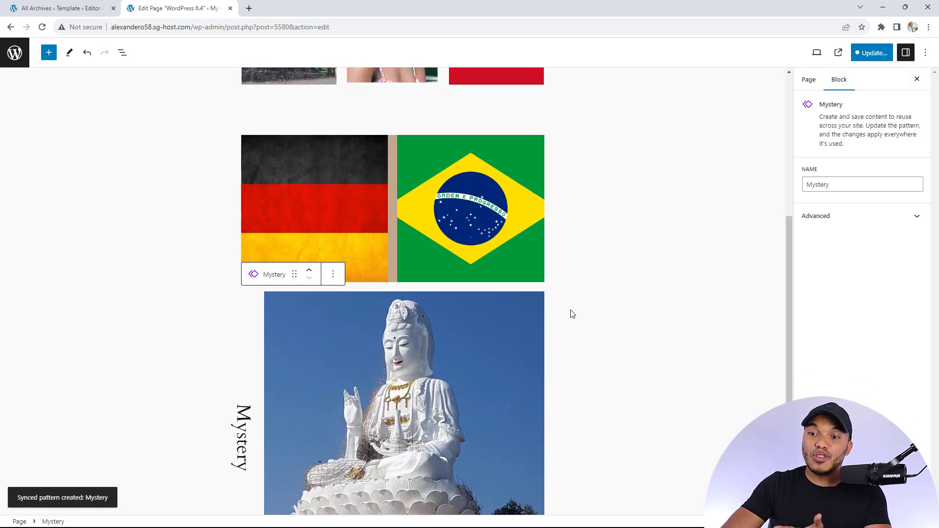
{"action": "scroll", "coordinate": [573, 313], "scroll_direction": "down", "scroll_amount": 1}
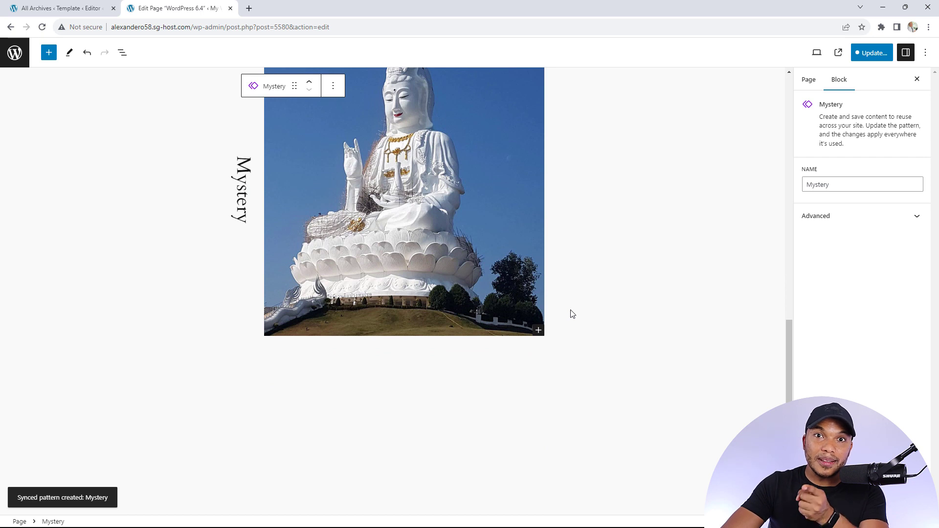
{"action": "left_click", "coordinate": [526, 370]}
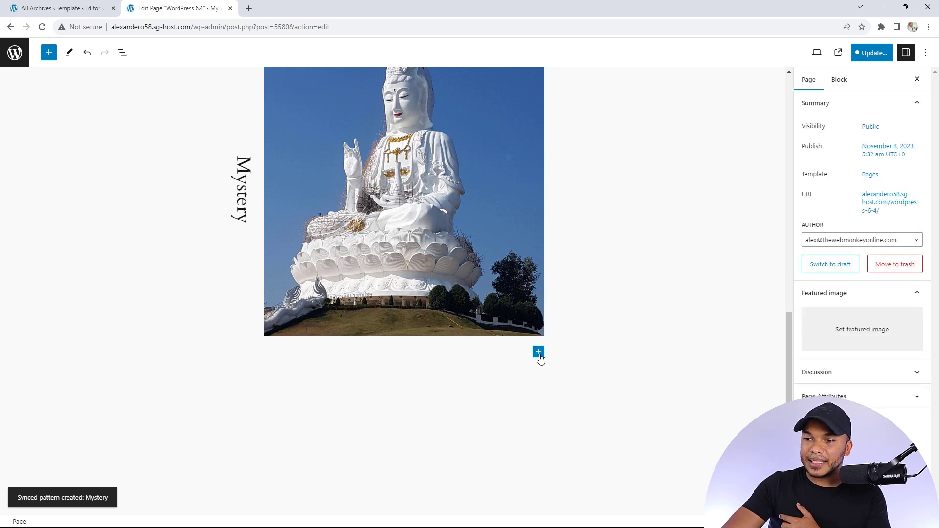
{"action": "left_click", "coordinate": [537, 352]}
{"action": "left_click", "coordinate": [616, 511]}
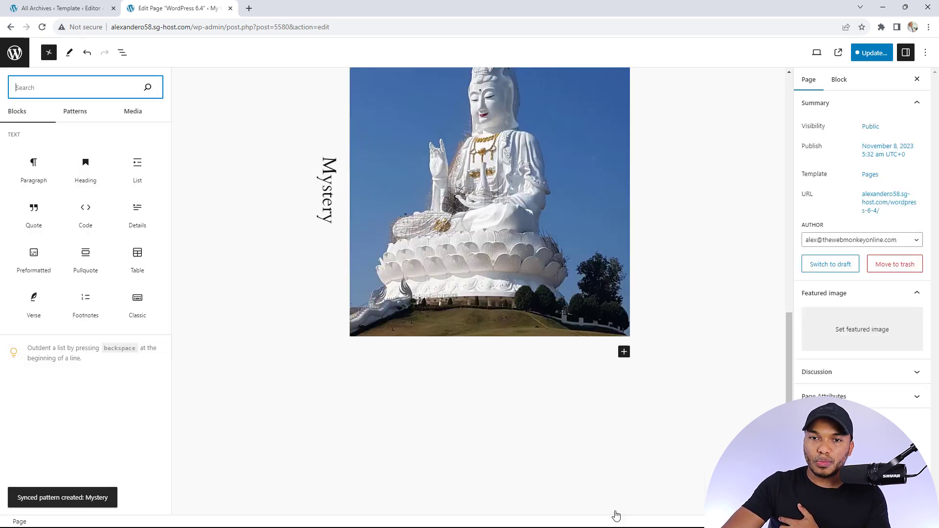
{"action": "left_click", "coordinate": [77, 112]}
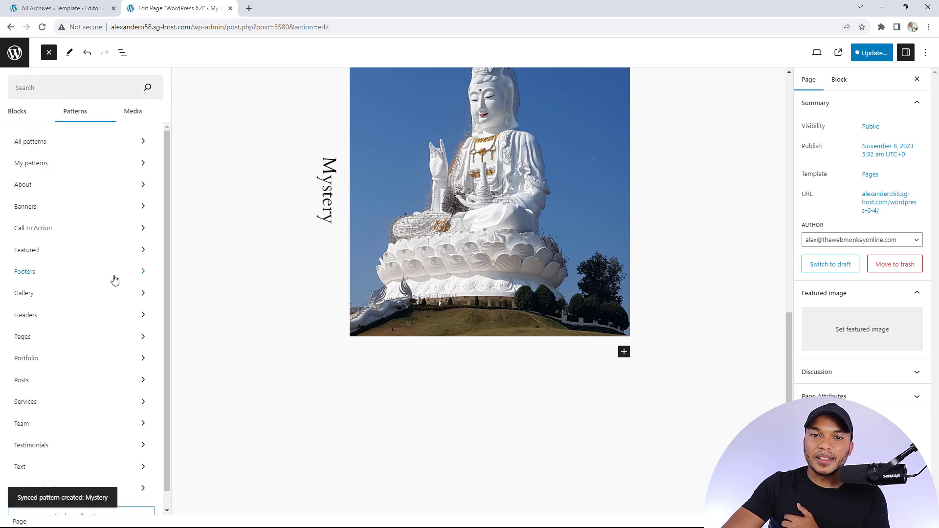
{"action": "scroll", "coordinate": [112, 274], "scroll_direction": "down", "scroll_amount": 1}
{"action": "left_click", "coordinate": [32, 455]}
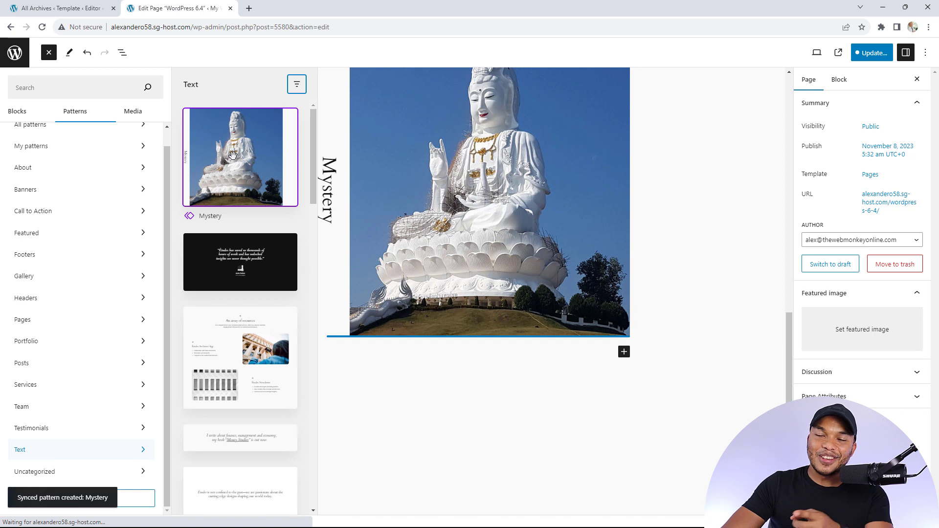
{"action": "left_click", "coordinate": [237, 147]}
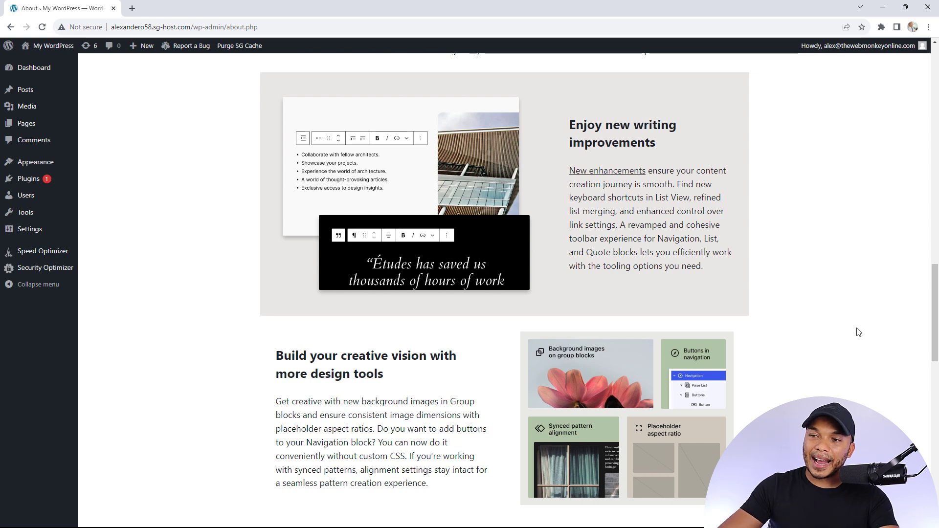
Step: Scroll the About page down to the Block Hooks, Performance and Accessibility sections
{"action": "scroll", "coordinate": [841, 311], "scroll_direction": "down", "scroll_amount": 6}
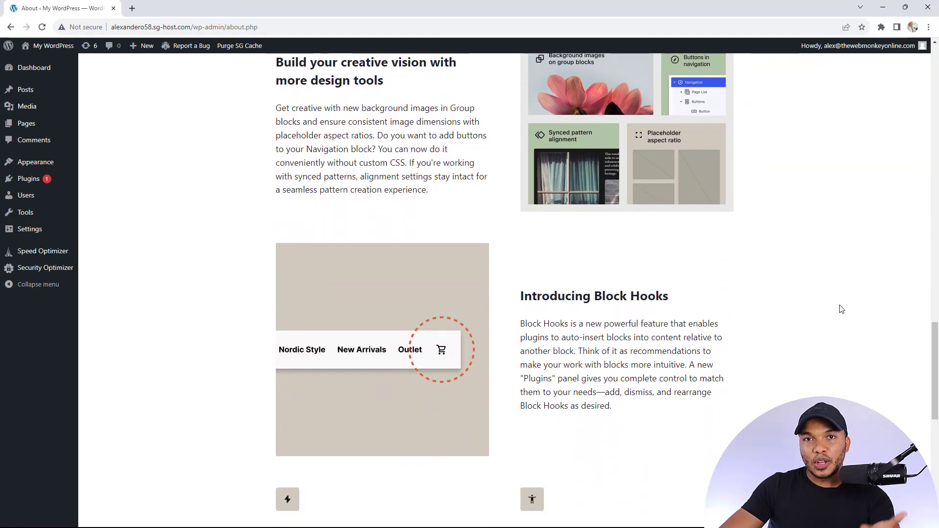
{"action": "scroll", "coordinate": [841, 309], "scroll_direction": "down", "scroll_amount": 4}
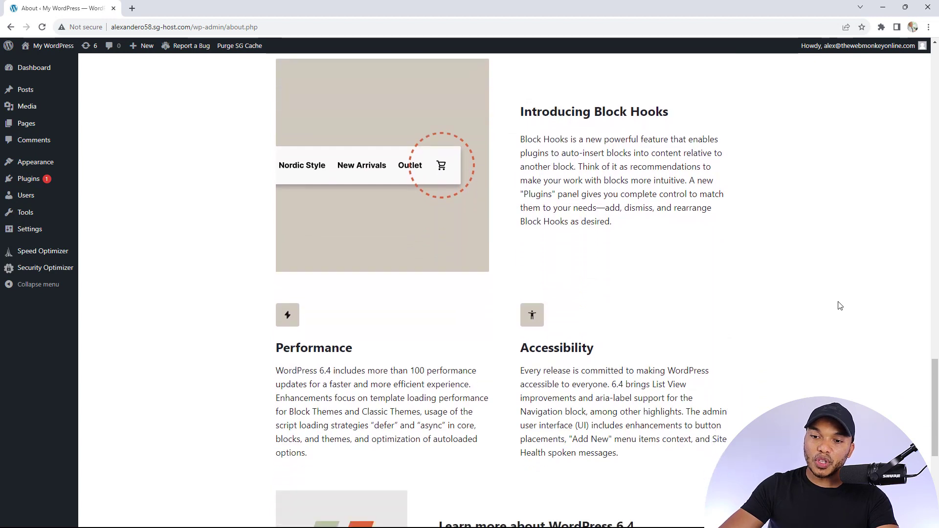
{"action": "scroll", "coordinate": [839, 306], "scroll_direction": "down", "scroll_amount": 1}
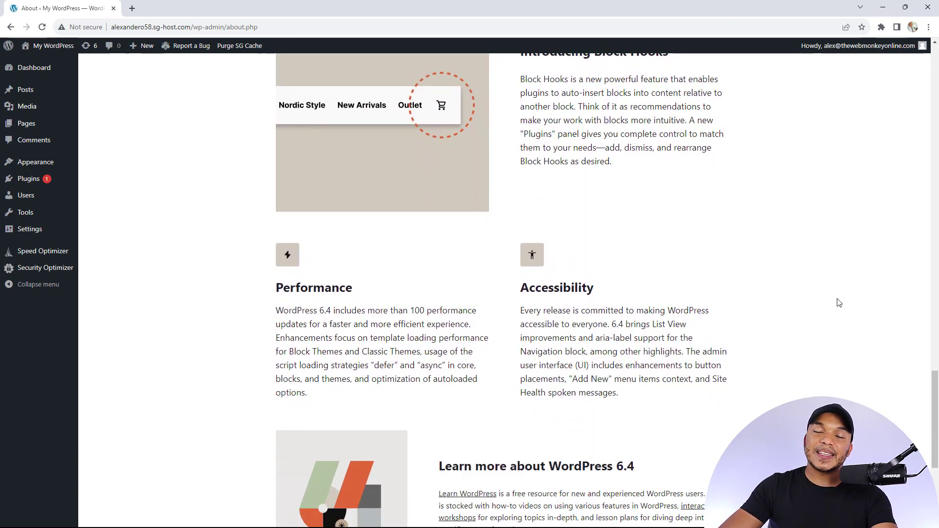